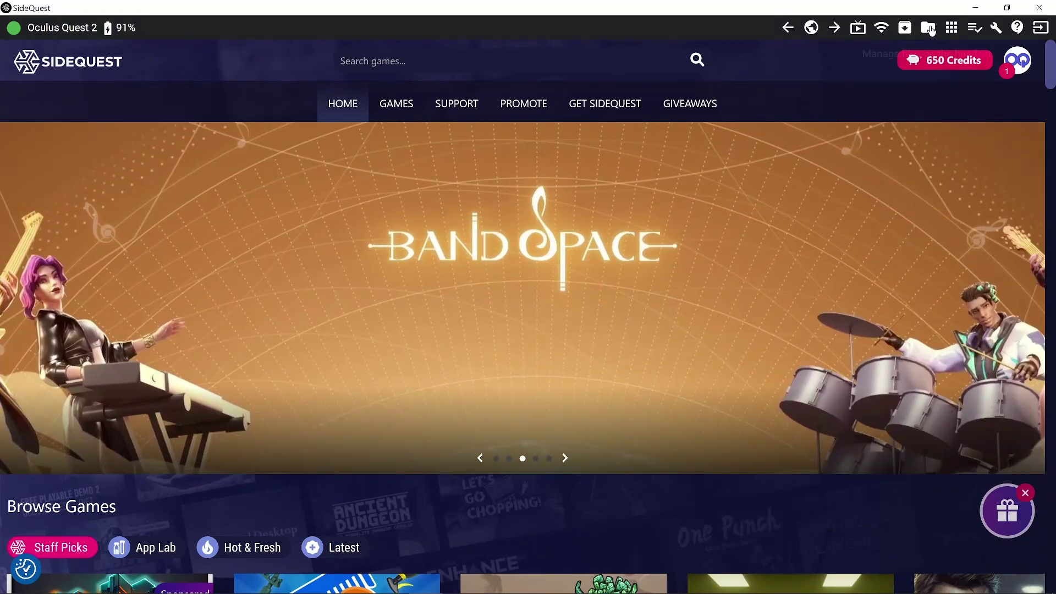
Step: Browse the headset's storage to the files folder at sdcard/Android/data/com.beatgames.beatsaber
{"action": "left_click", "coordinate": [927, 28]}
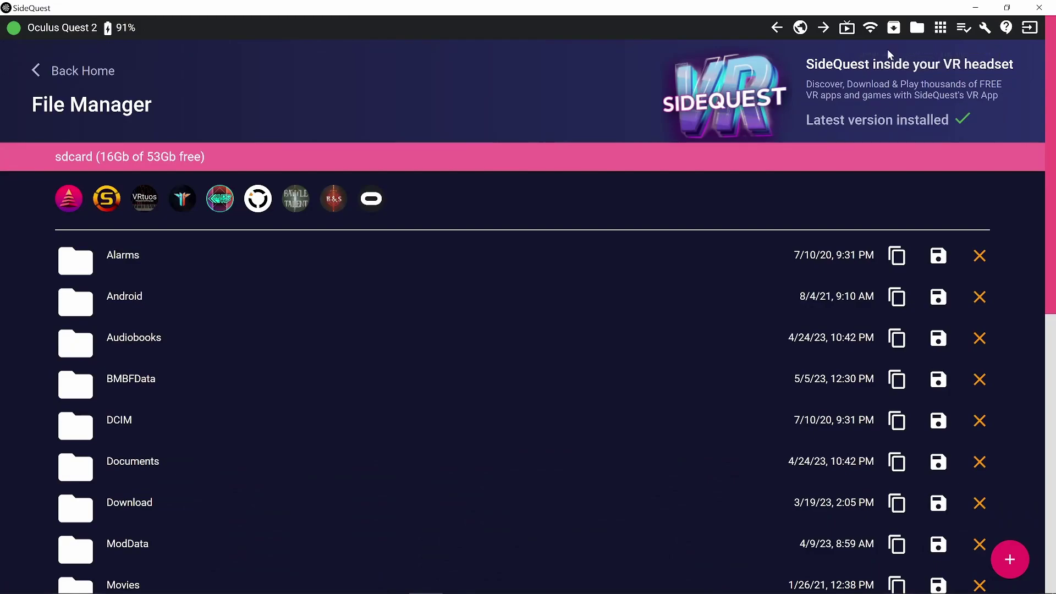
{"action": "left_click", "coordinate": [85, 306]}
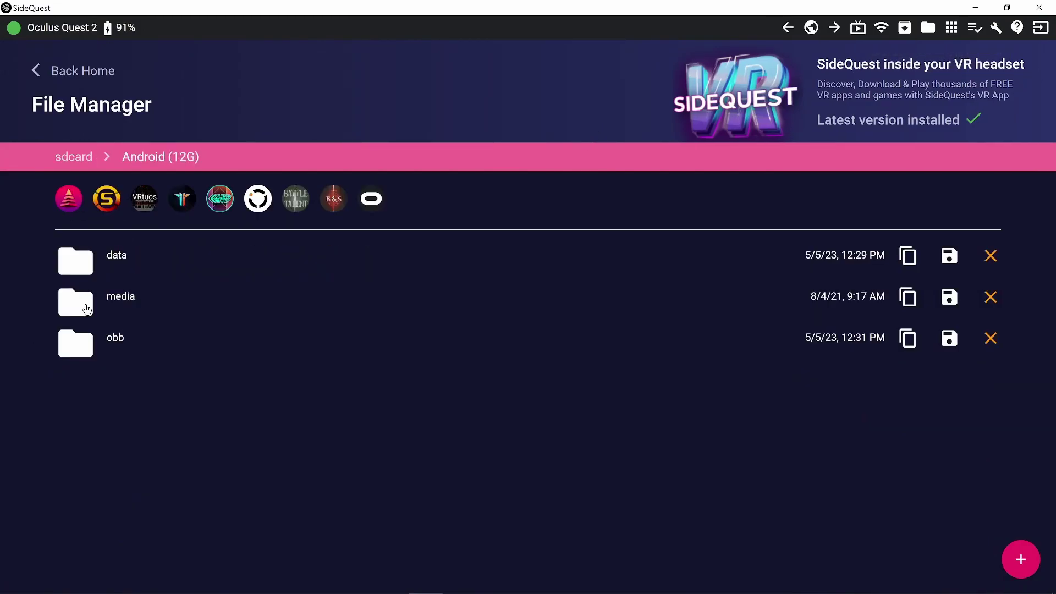
{"action": "left_click", "coordinate": [76, 269]}
{"action": "scroll", "coordinate": [119, 312], "scroll_direction": "down", "scroll_amount": 5}
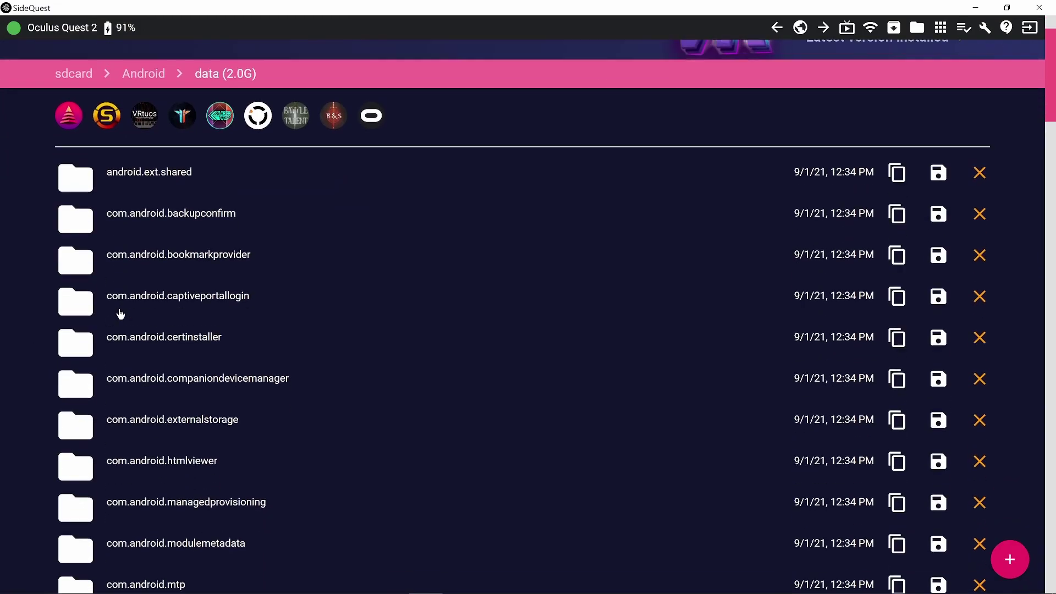
{"action": "scroll", "coordinate": [121, 314], "scroll_direction": "down", "scroll_amount": 11}
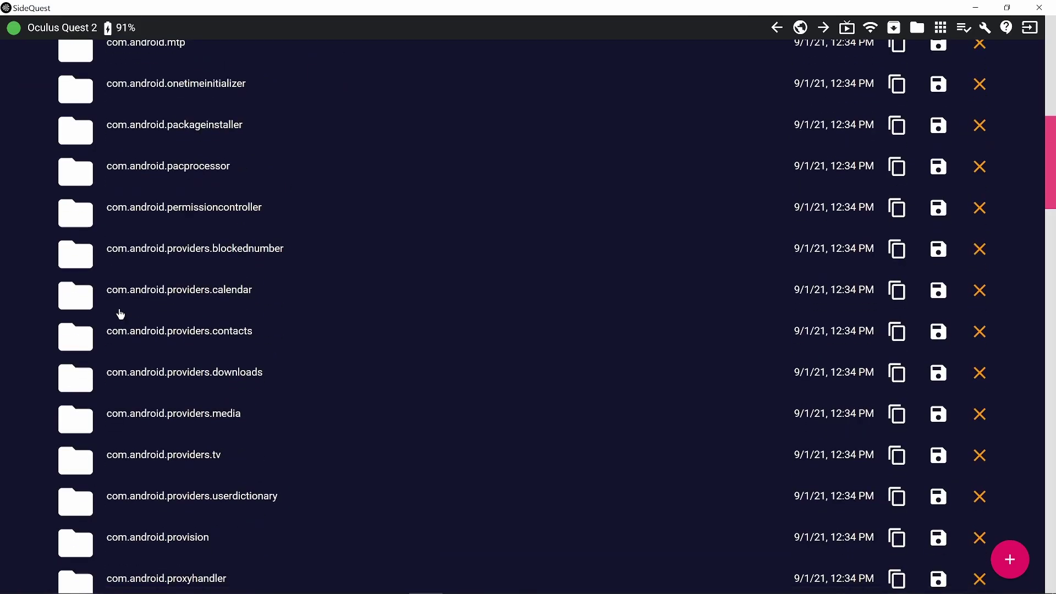
{"action": "scroll", "coordinate": [121, 314], "scroll_direction": "down", "scroll_amount": 5}
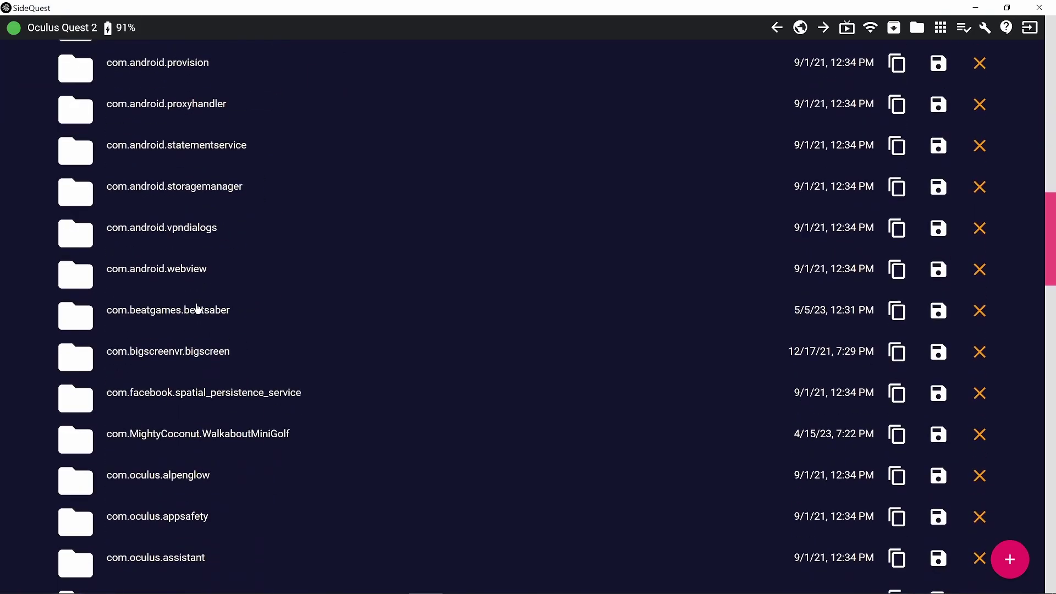
{"action": "left_click", "coordinate": [88, 319]}
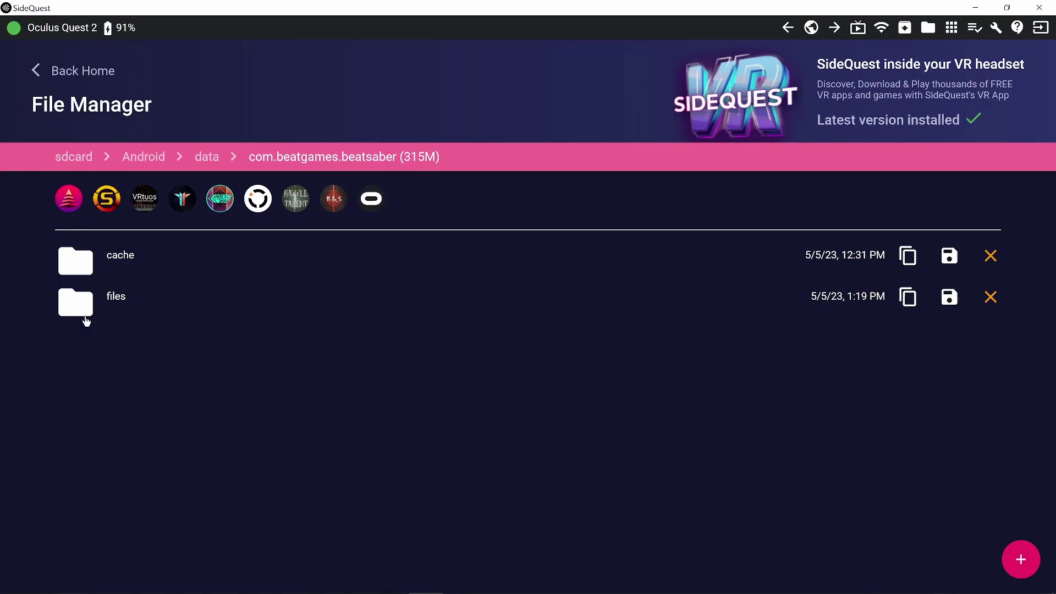
{"action": "left_click", "coordinate": [83, 309]}
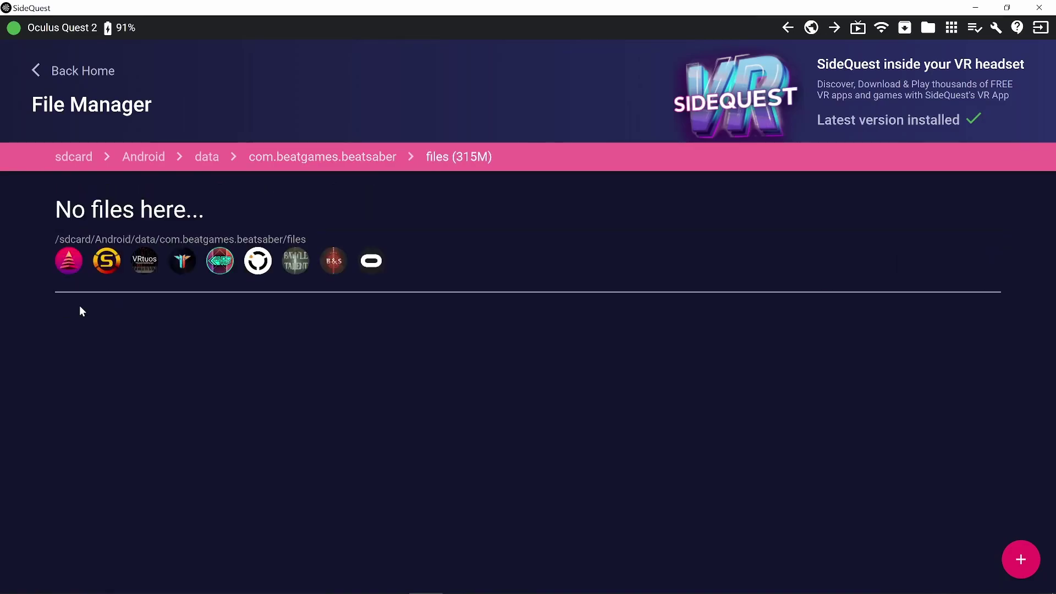
{"action": "scroll", "coordinate": [100, 311], "scroll_direction": "down", "scroll_amount": 3}
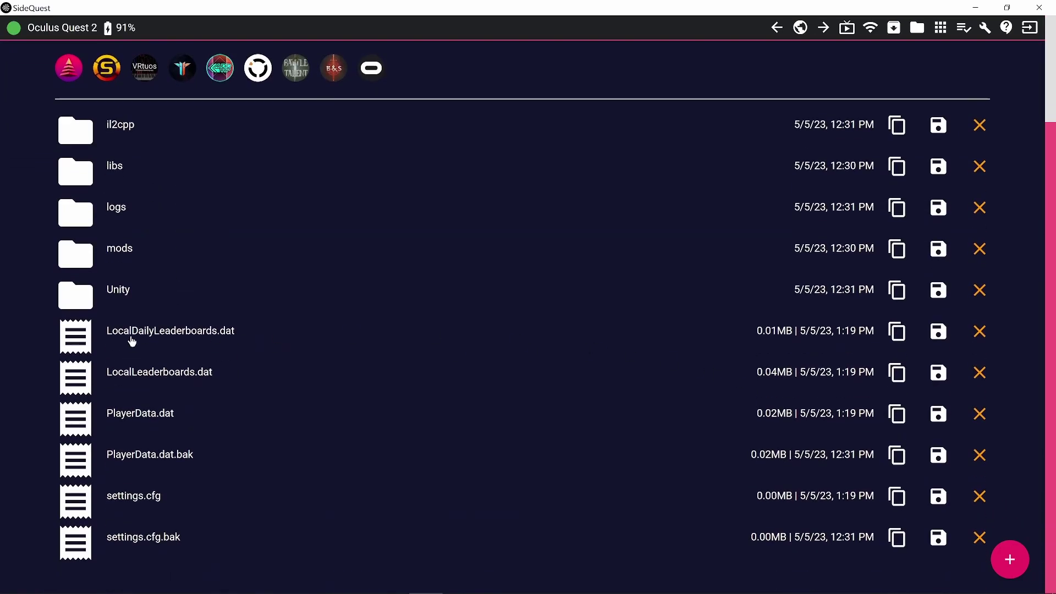
Step: Save LocalDailyLeaderboards.dat, LocalLeaderboards.dat, PlayerData.dat and settings.cfg from the headset to the PC's Downloads folder
{"action": "left_click", "coordinate": [939, 331]}
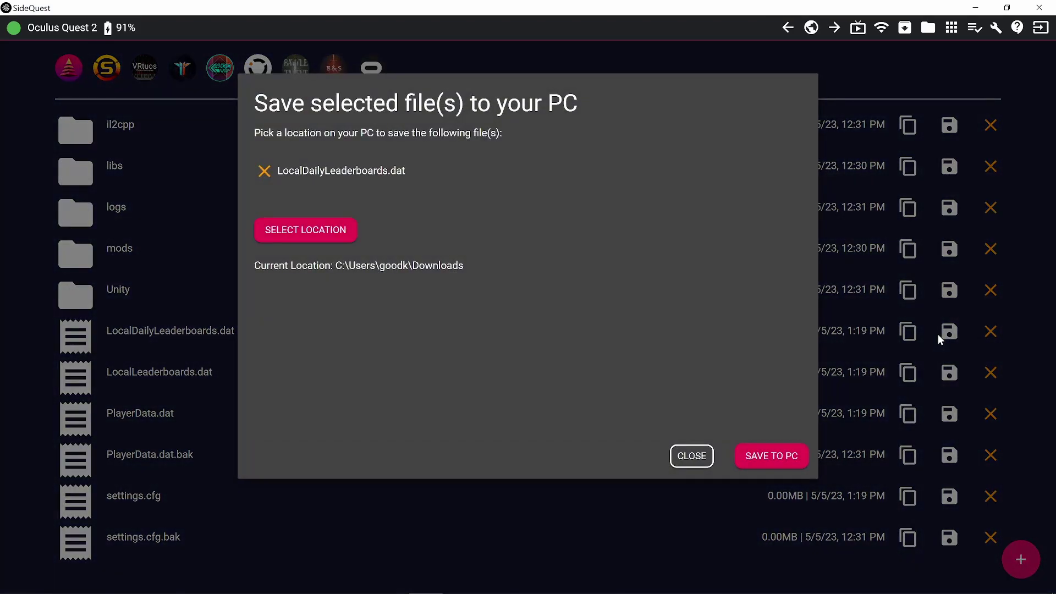
{"action": "left_click", "coordinate": [776, 458]}
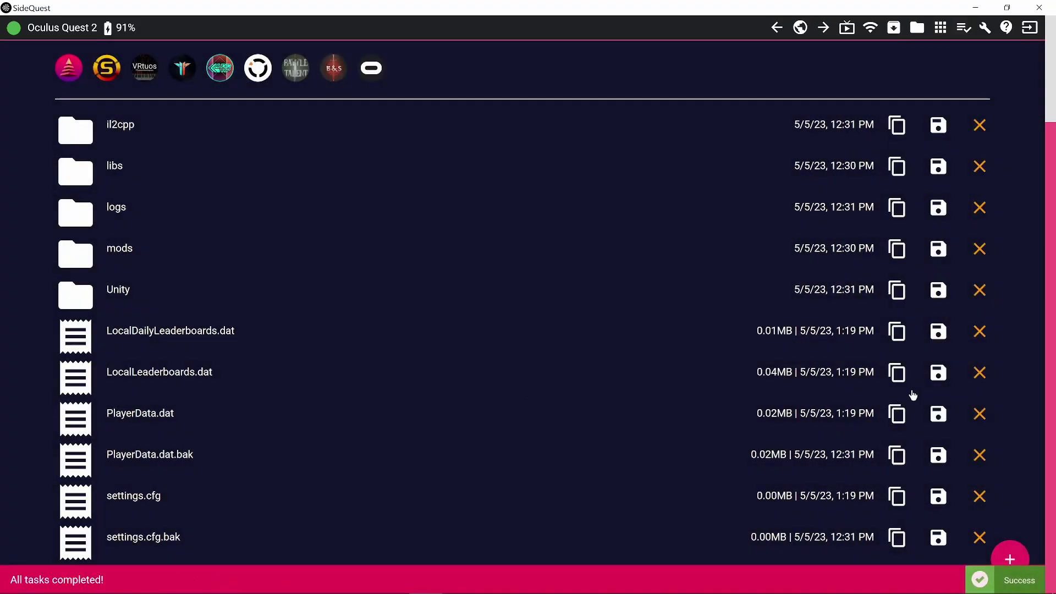
{"action": "left_click", "coordinate": [939, 374]}
{"action": "left_click", "coordinate": [767, 452]}
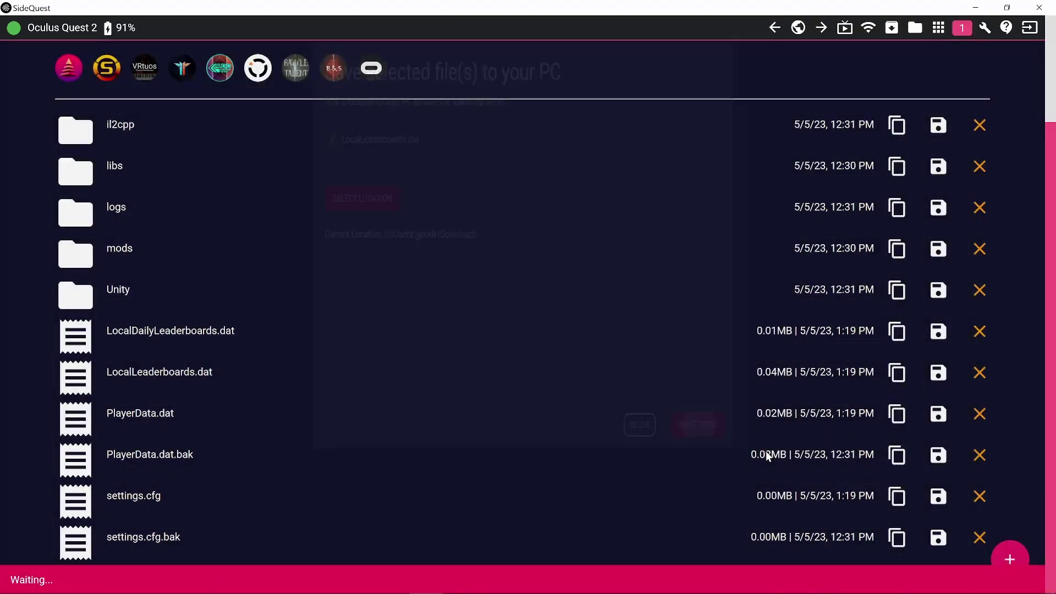
{"action": "left_click", "coordinate": [938, 414]}
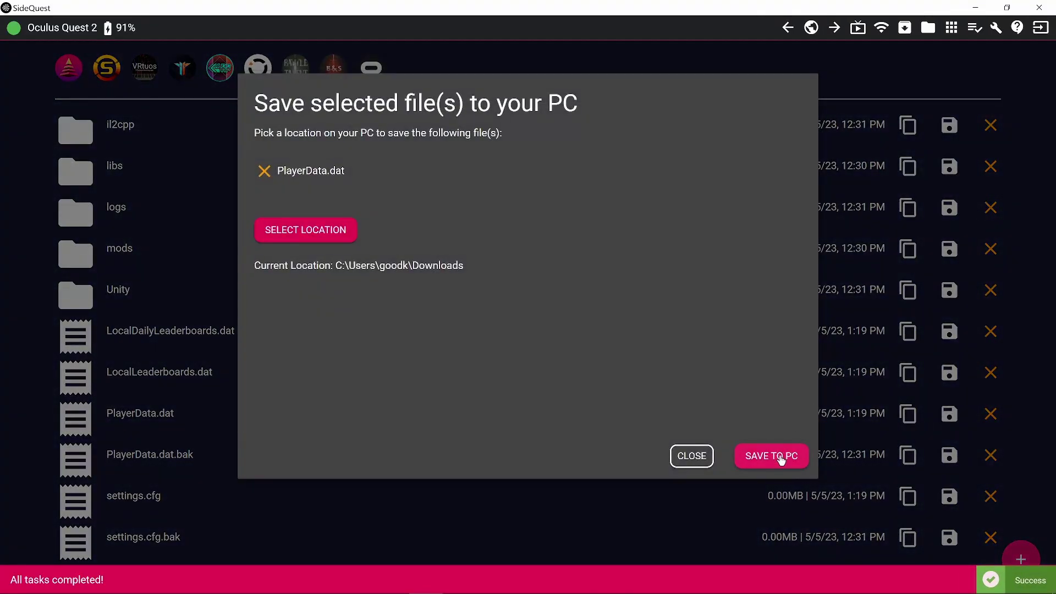
{"action": "left_click", "coordinate": [779, 456]}
{"action": "left_click", "coordinate": [939, 496]}
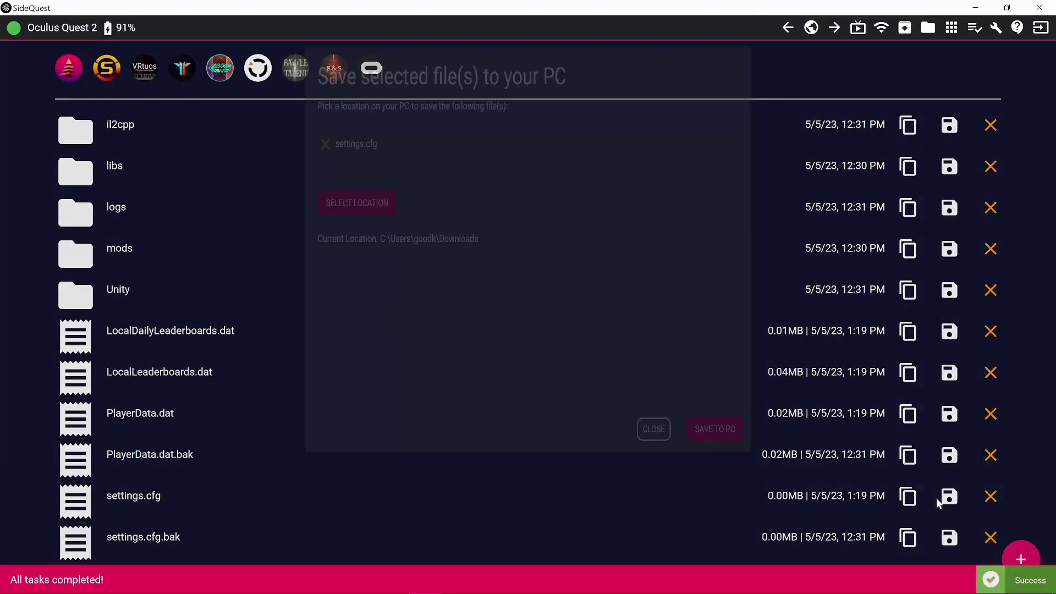
{"action": "left_click", "coordinate": [777, 456]}
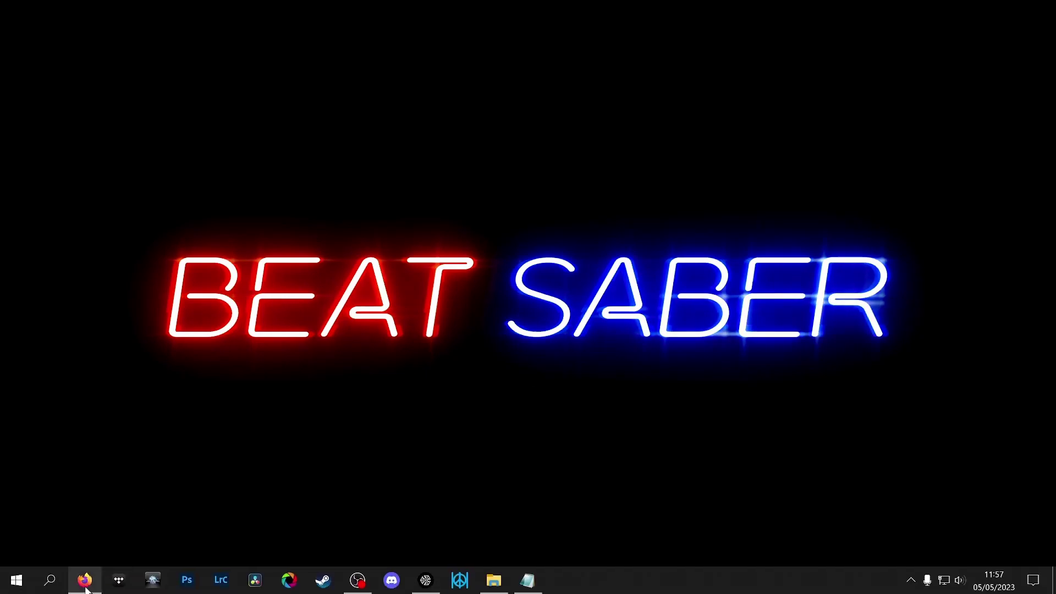
Step: Switch to Firefox and download com.weloveoculus.BMBF.apk for BMBF 1.17.0 from bmbf.dev/stable, leaving the browser minimized
{"action": "left_click", "coordinate": [85, 582]}
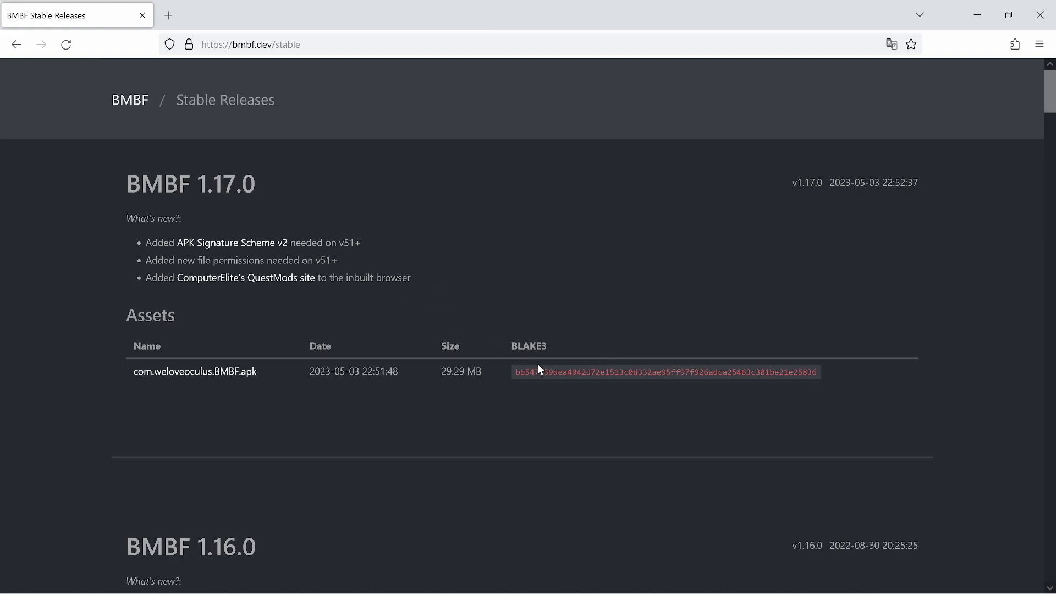
{"action": "left_click", "coordinate": [186, 378]}
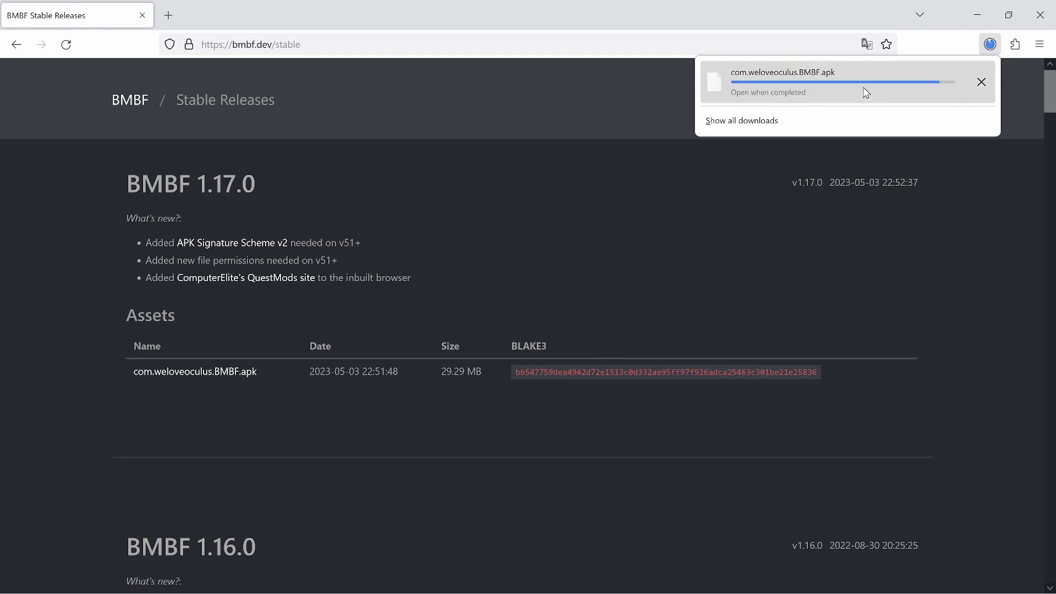
{"action": "left_click", "coordinate": [977, 9]}
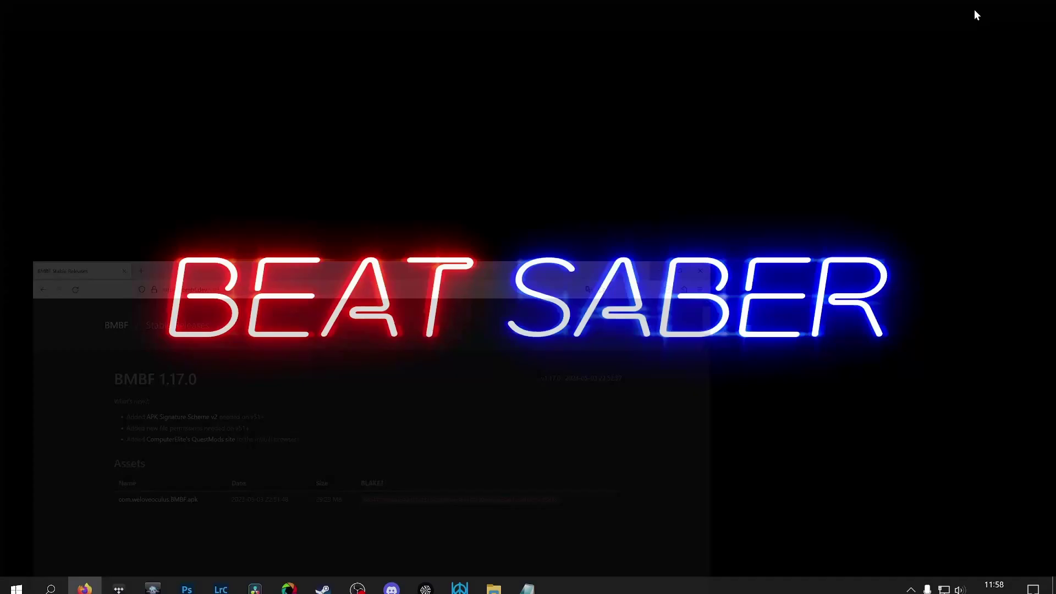
Step: Switch to SideQuest and look through the list of apps installed on the headset
{"action": "left_click", "coordinate": [425, 581]}
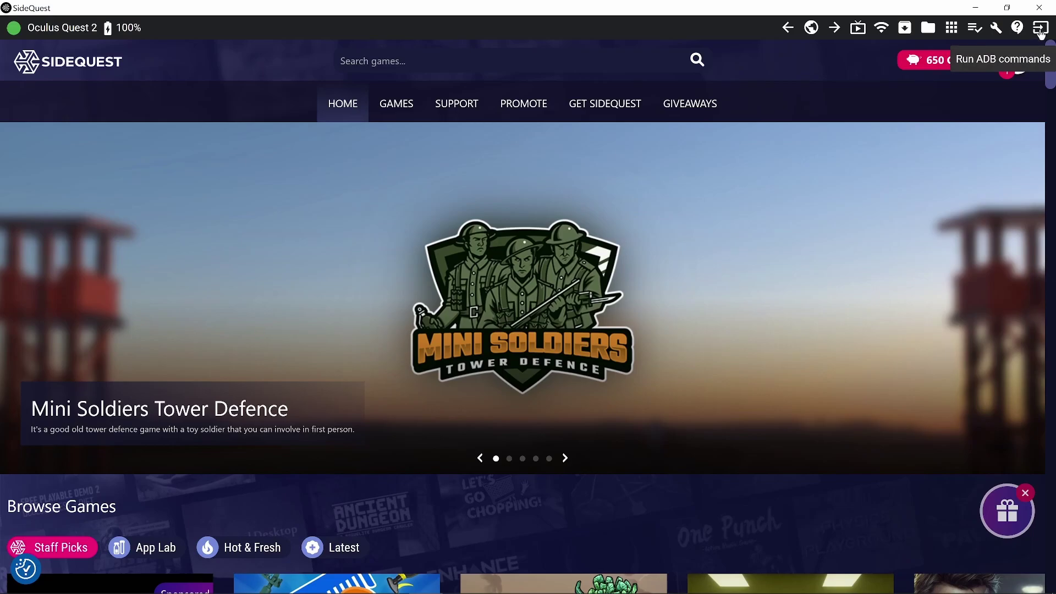
{"action": "left_click", "coordinate": [1041, 32]}
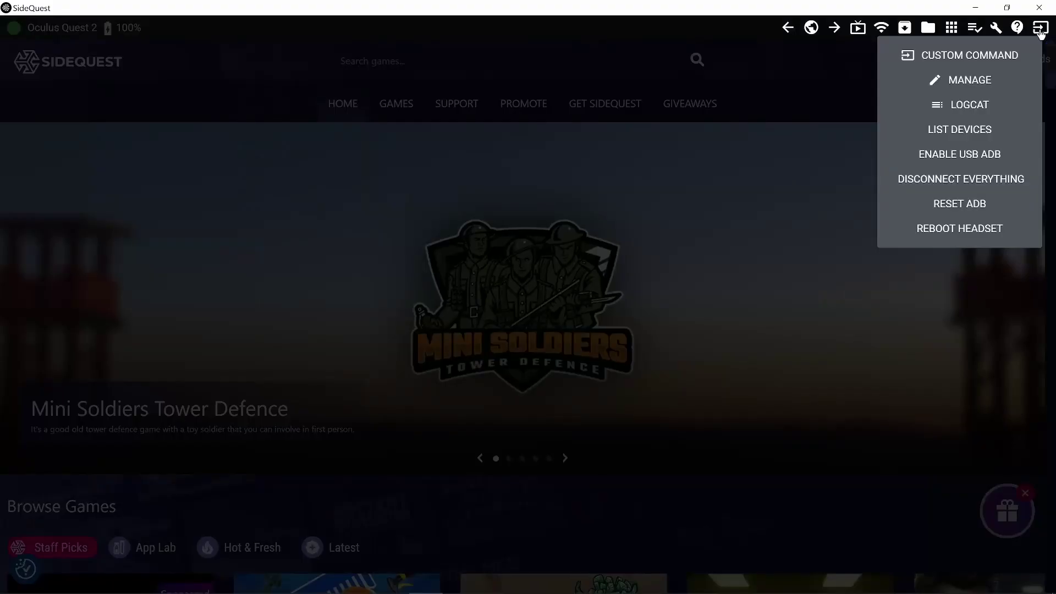
{"action": "left_click", "coordinate": [952, 29]}
{"action": "left_click", "coordinate": [551, 209]}
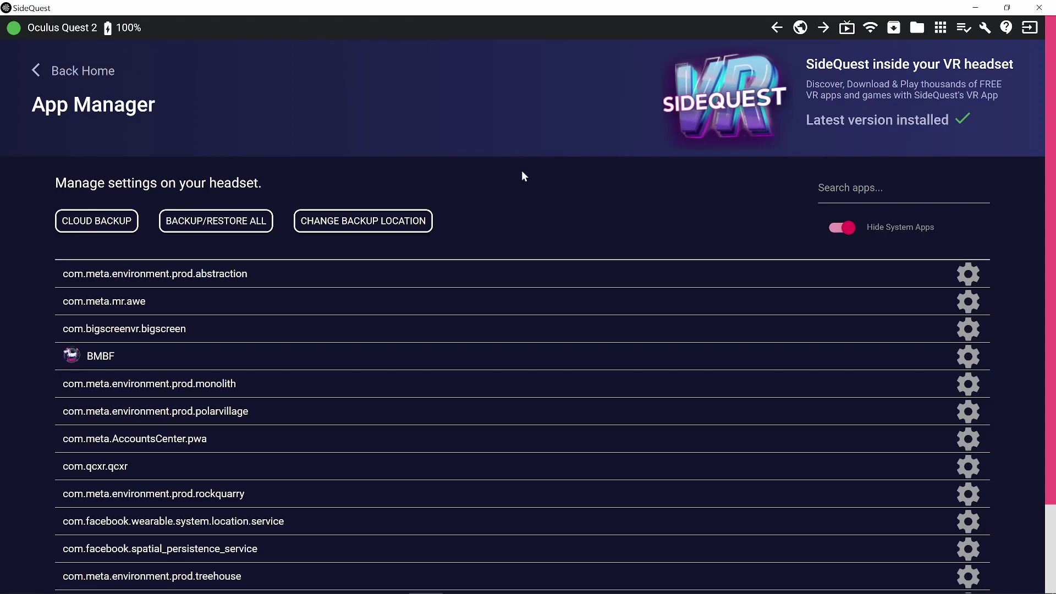
{"action": "scroll", "coordinate": [397, 327], "scroll_direction": "down", "scroll_amount": 2}
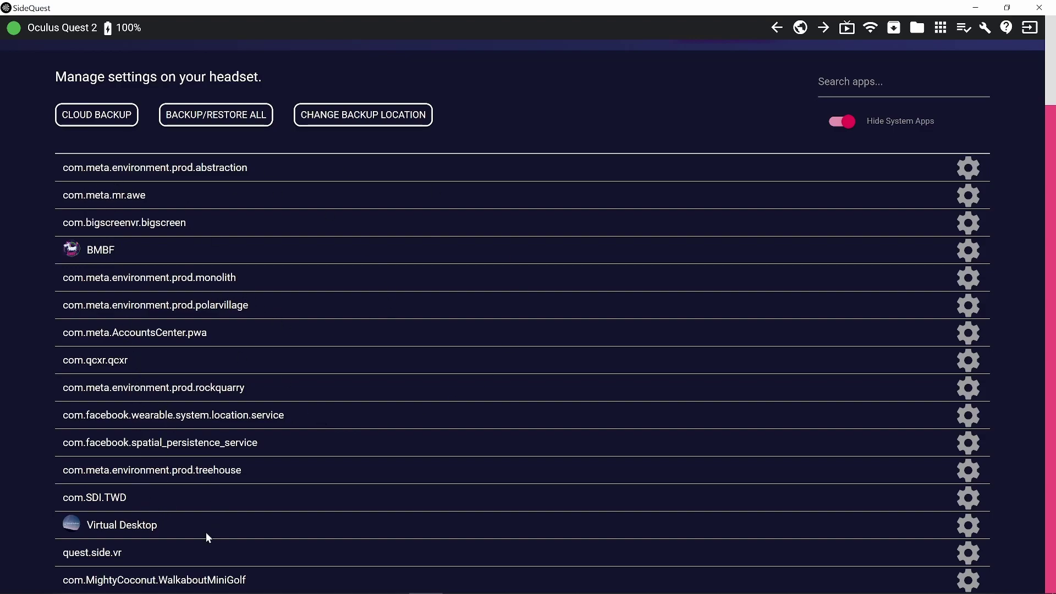
{"action": "scroll", "coordinate": [213, 494], "scroll_direction": "up", "scroll_amount": 2}
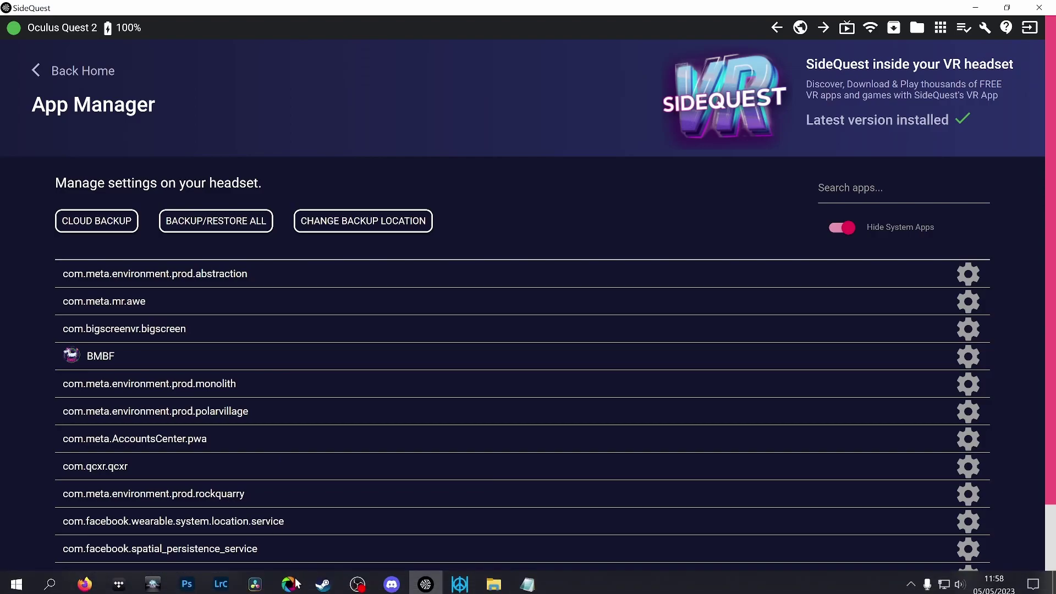
Step: Switch to Notepad and copy the command "uninstall com.beatgames.beatsaber"
{"action": "left_click", "coordinate": [529, 579]}
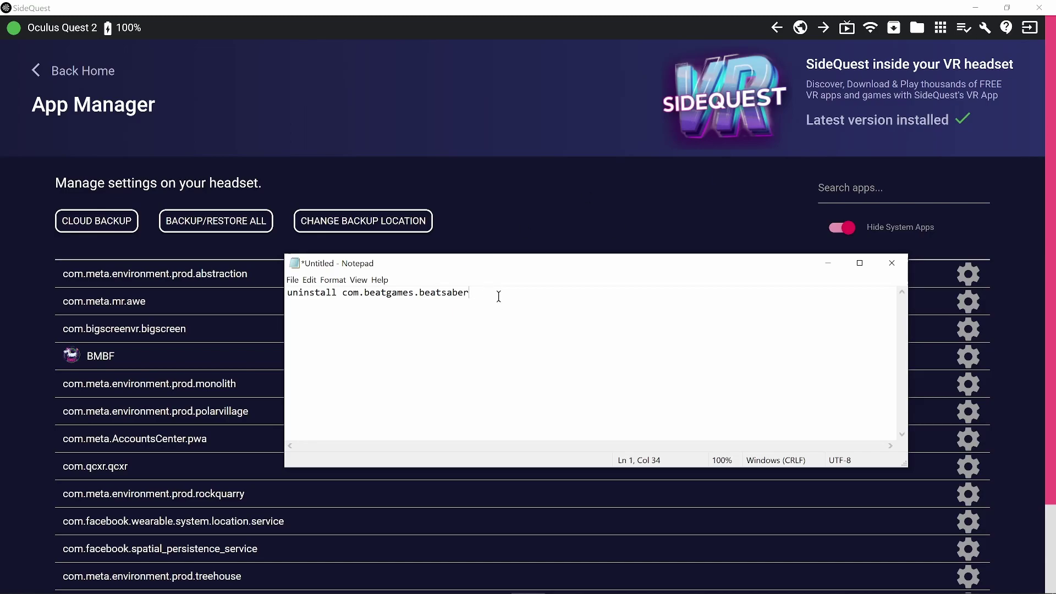
{"action": "left_click_drag", "start_coordinate": [473, 292], "coordinate": [262, 295]}
{"action": "key", "text": "ctrl+c"}
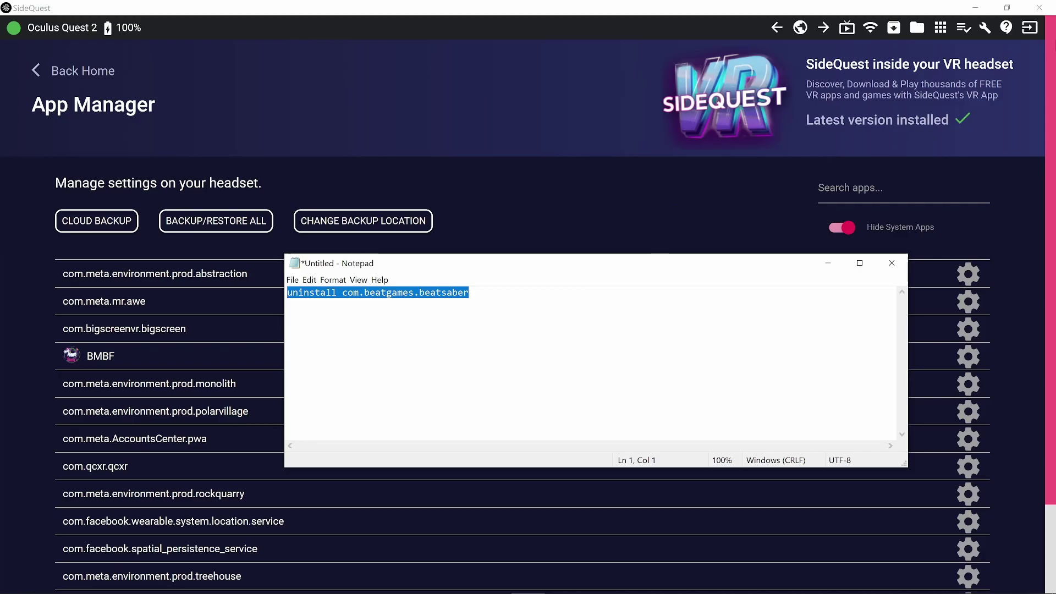
Step: Run the custom ADB command "uninstall com.beatgames.beatsaber" in SideQuest and close the command dialog
{"action": "left_click", "coordinate": [1029, 27]}
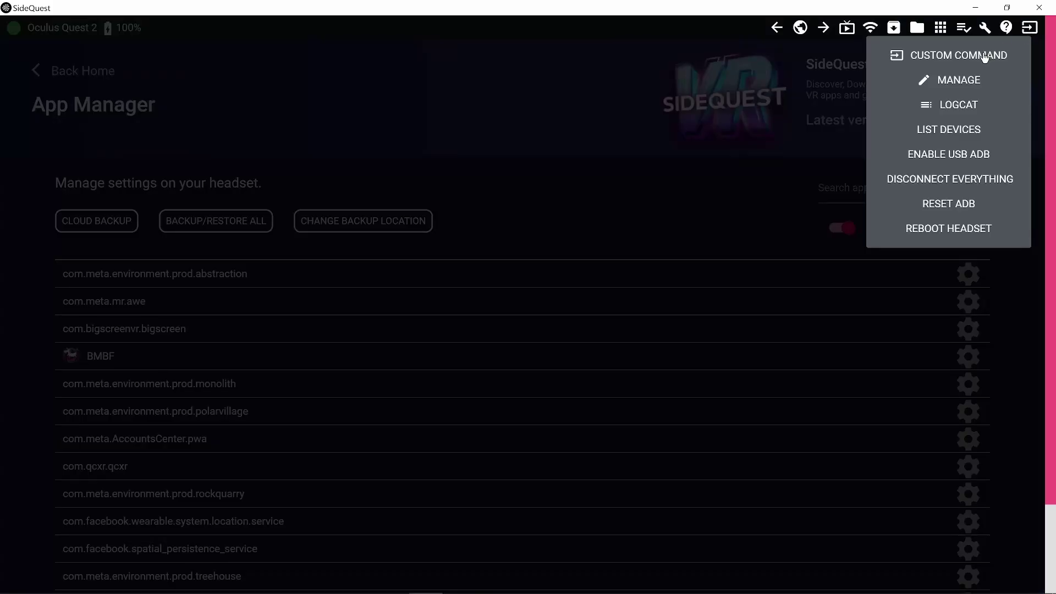
{"action": "left_click", "coordinate": [930, 54]}
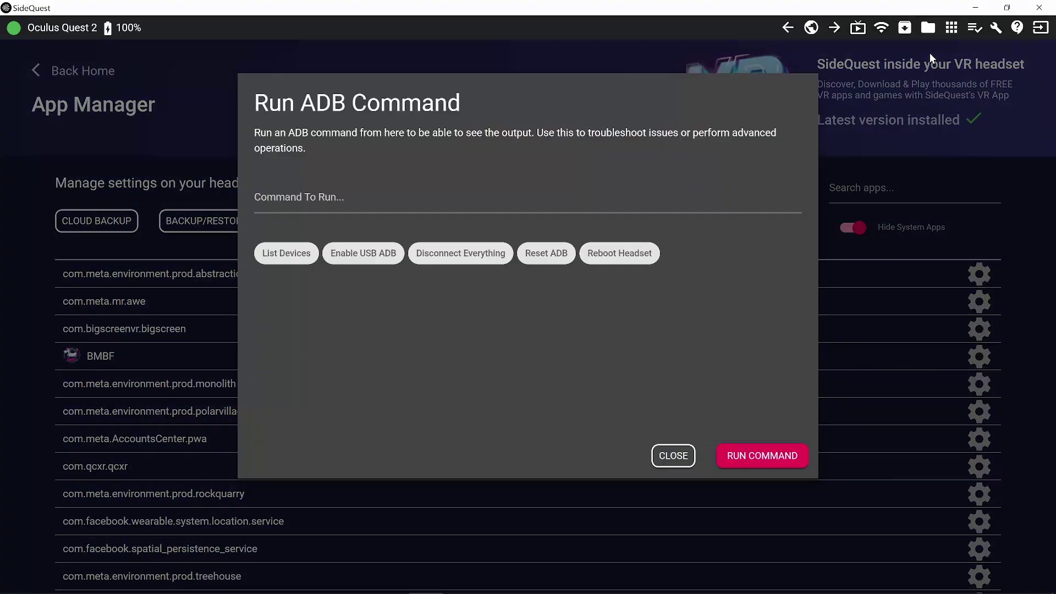
{"action": "left_click", "coordinate": [317, 199]}
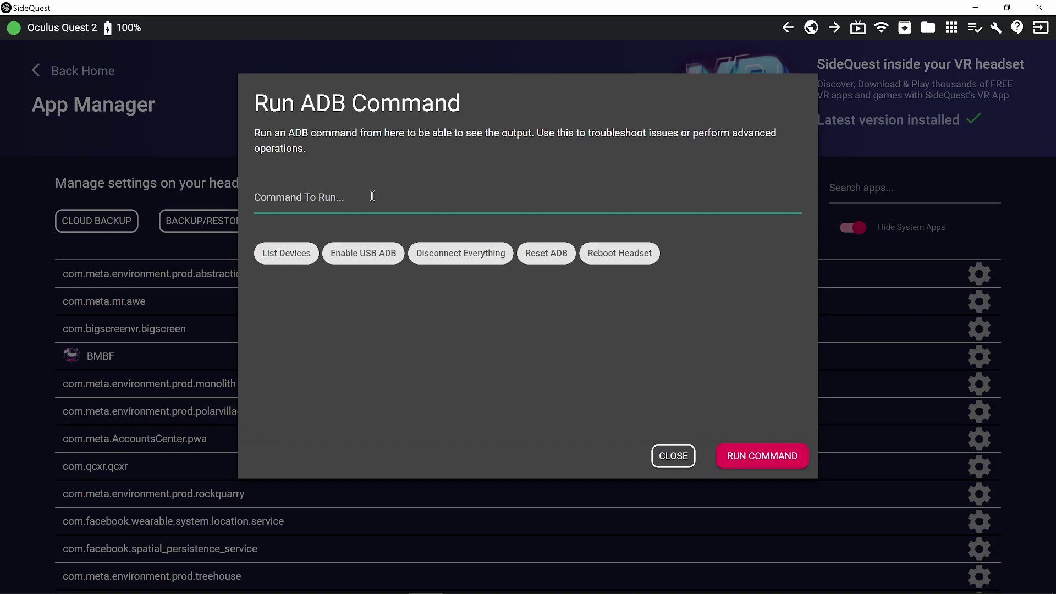
{"action": "key", "text": "ctrl+v"}
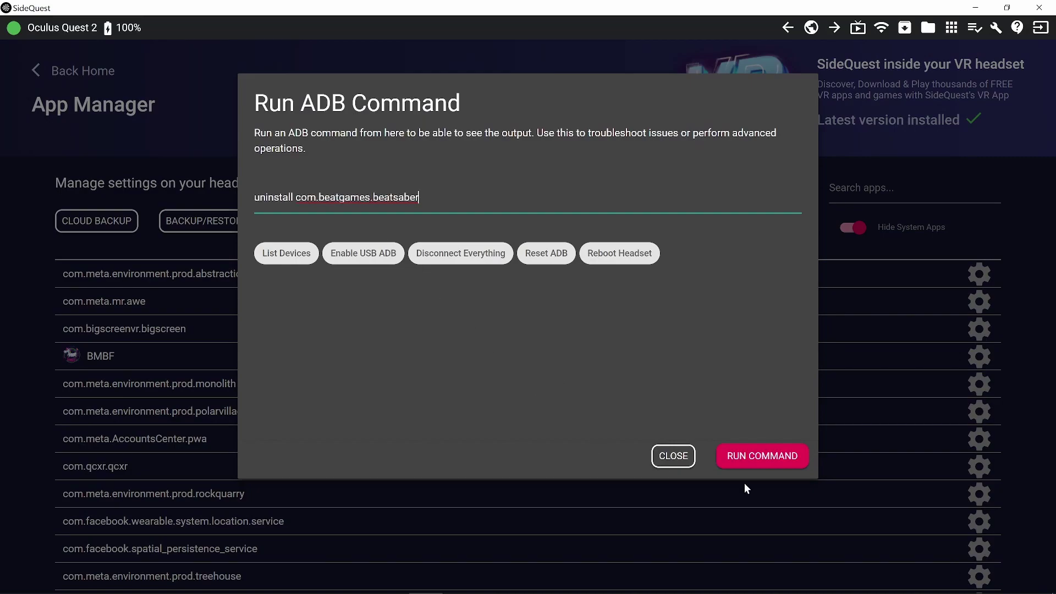
{"action": "left_click", "coordinate": [776, 461]}
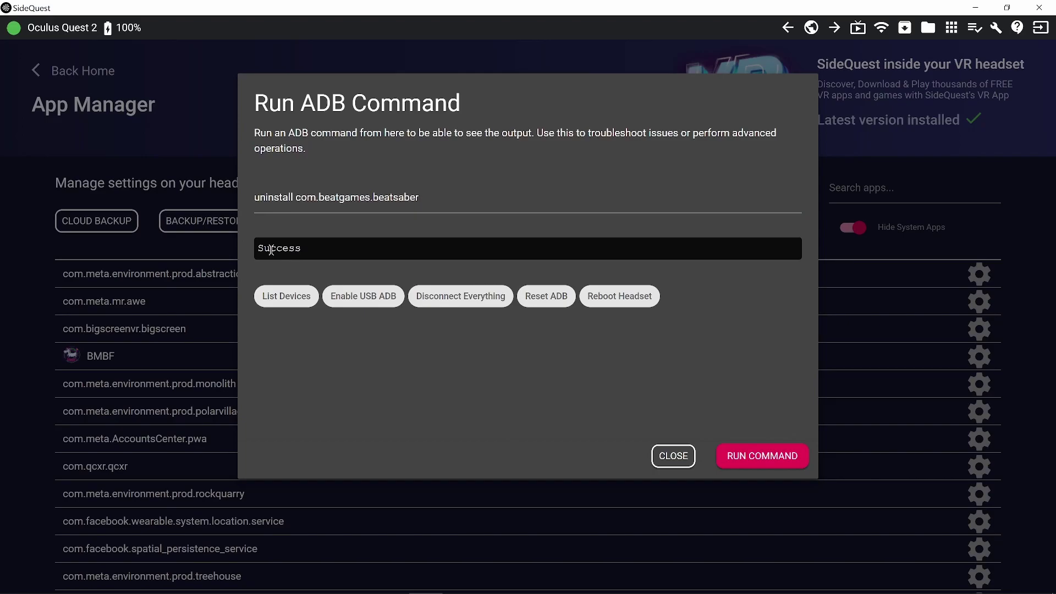
{"action": "left_click", "coordinate": [672, 456]}
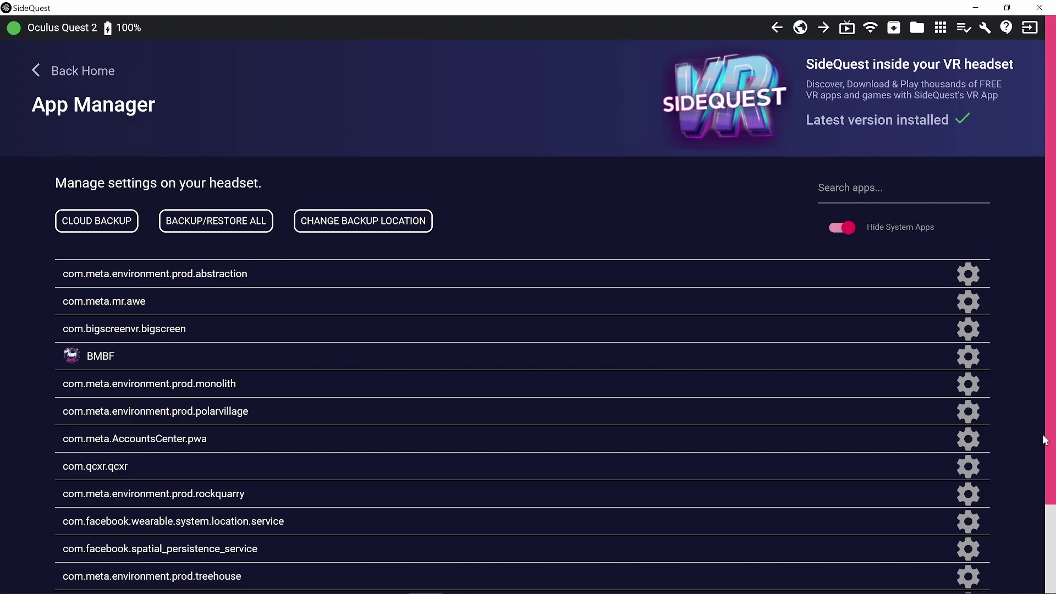
Step: Uninstall the BMBF app from the headset and recheck the list of installed apps
{"action": "left_click", "coordinate": [965, 356]}
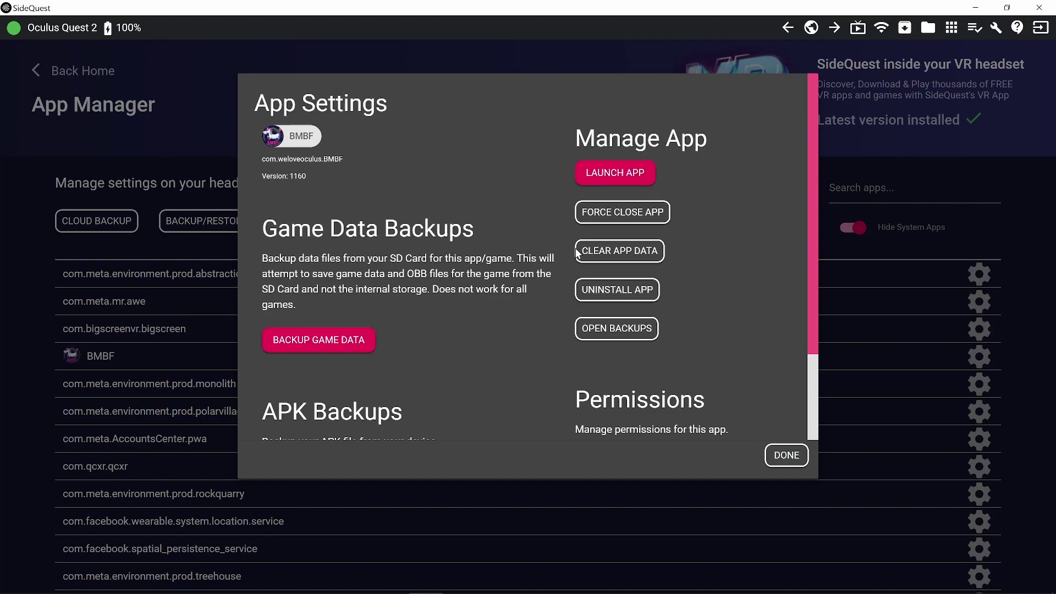
{"action": "left_click", "coordinate": [608, 295]}
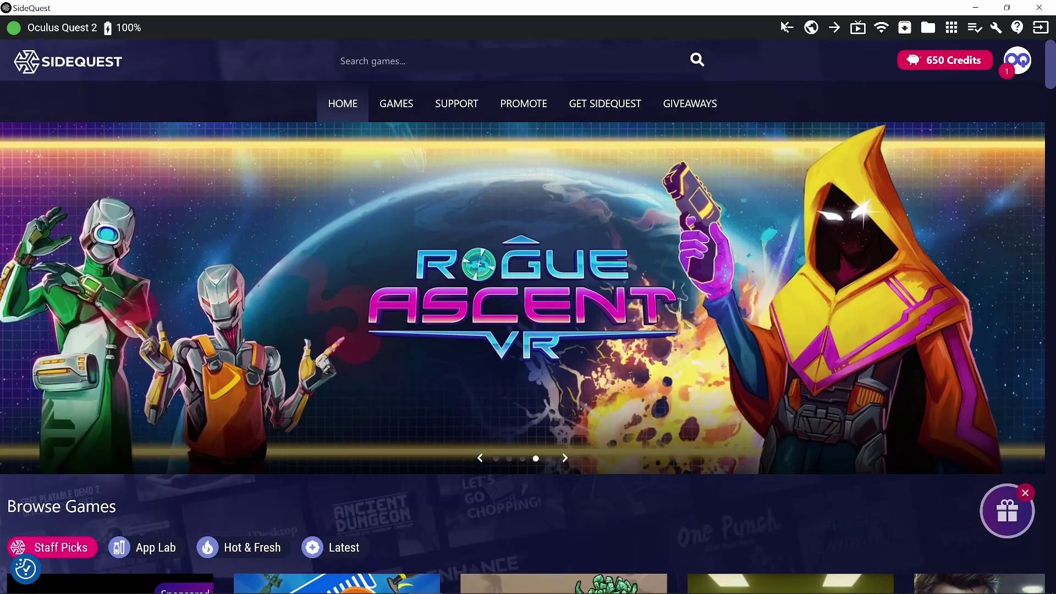
{"action": "left_click", "coordinate": [951, 27]}
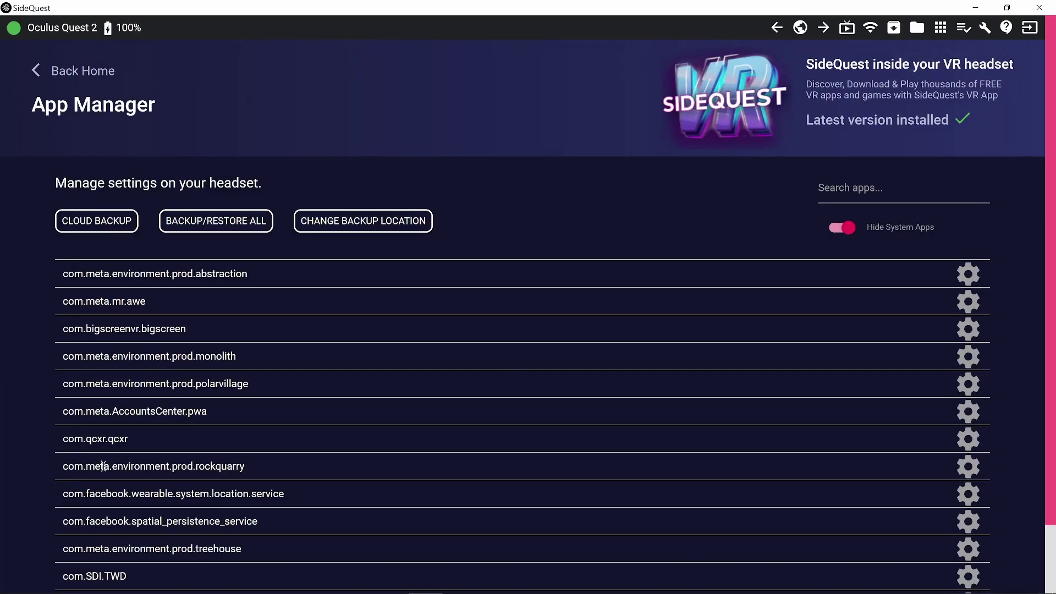
{"action": "scroll", "coordinate": [139, 492], "scroll_direction": "down", "scroll_amount": 1}
{"action": "scroll", "coordinate": [171, 372], "scroll_direction": "up", "scroll_amount": 1}
{"action": "left_click", "coordinate": [79, 75]}
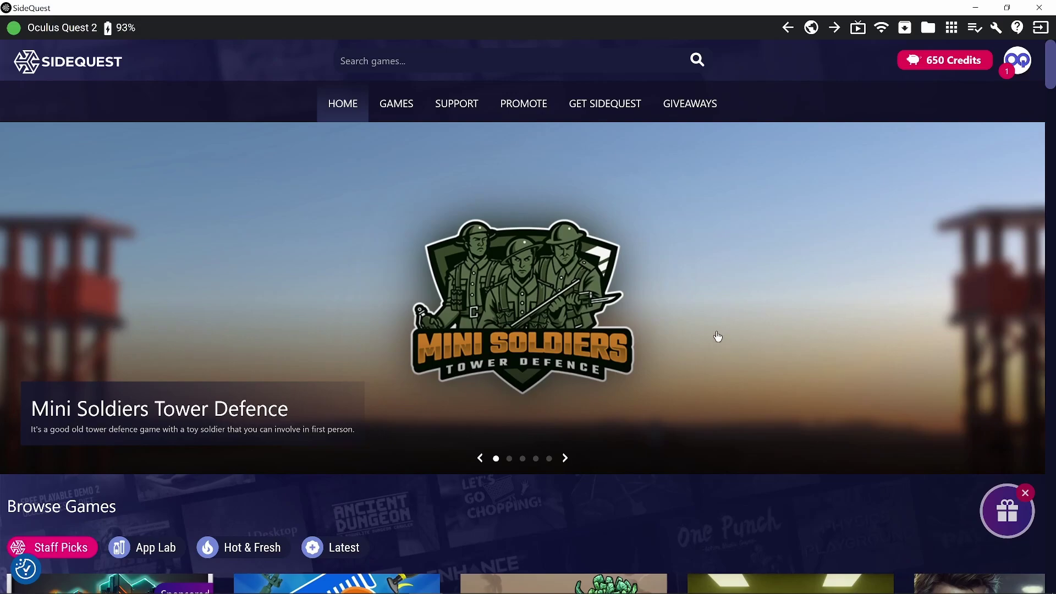
Step: Recheck the headset's installed apps, then switch to the browser and check that the Oculus Store page is signed in
{"action": "left_click", "coordinate": [951, 30]}
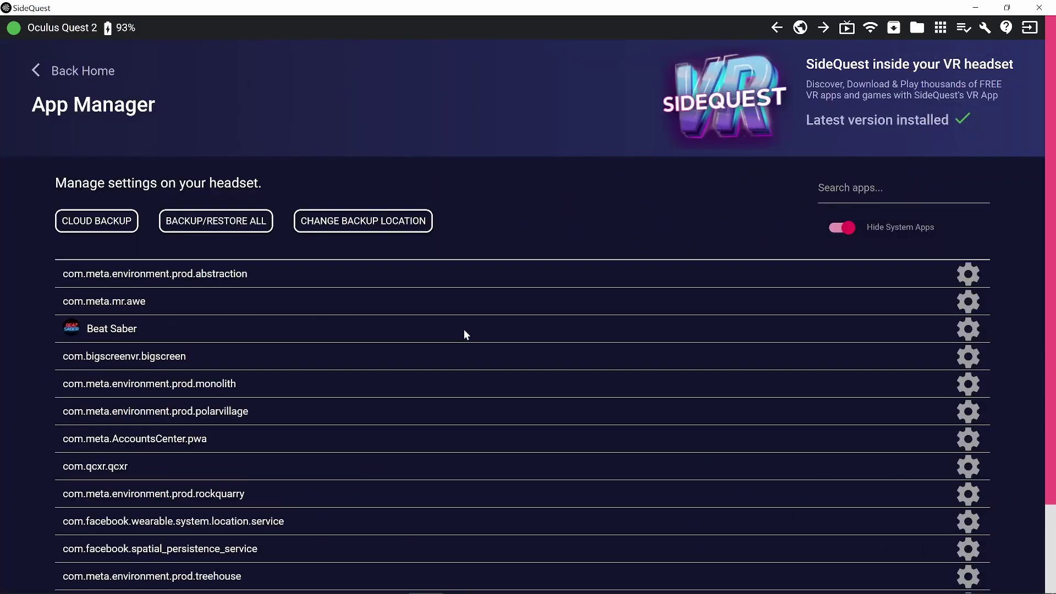
{"action": "left_click", "coordinate": [973, 6]}
{"action": "left_click", "coordinate": [85, 579]}
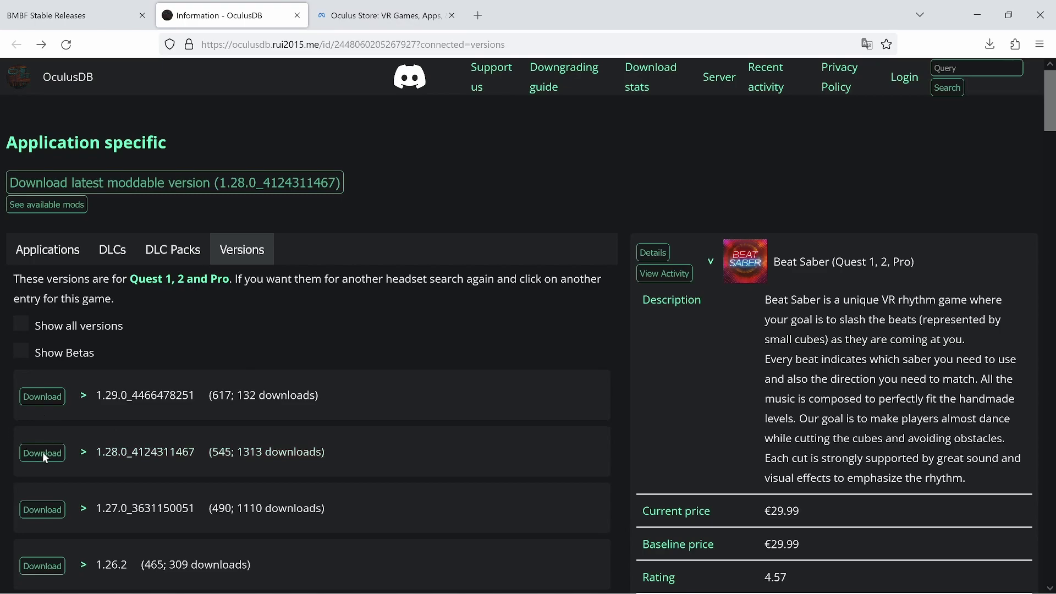
{"action": "left_click", "coordinate": [380, 15]}
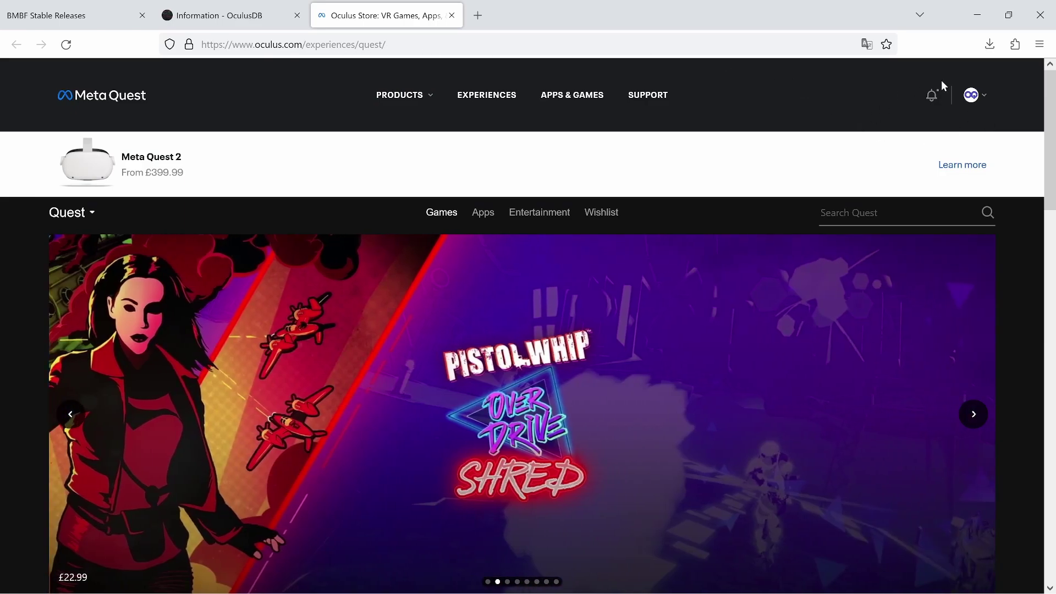
{"action": "left_click", "coordinate": [205, 17]}
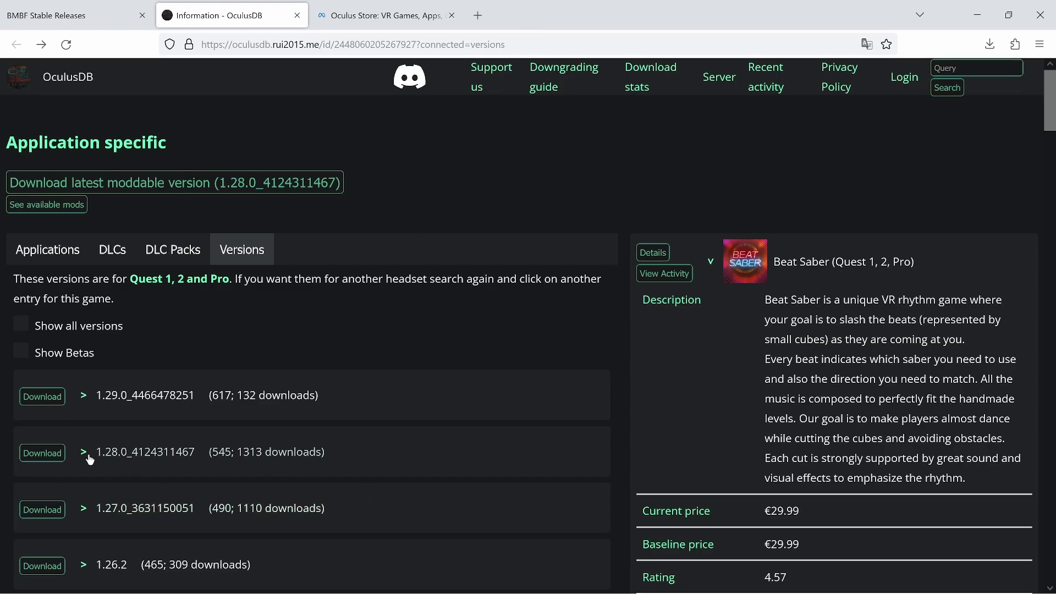
{"action": "left_click", "coordinate": [47, 453]}
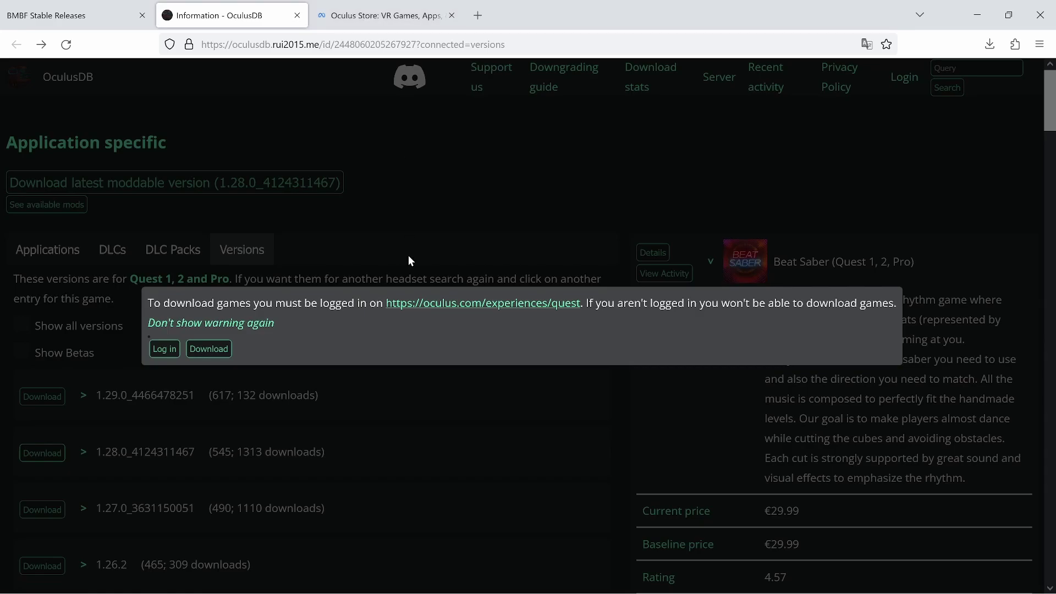
{"action": "left_click", "coordinate": [214, 349]}
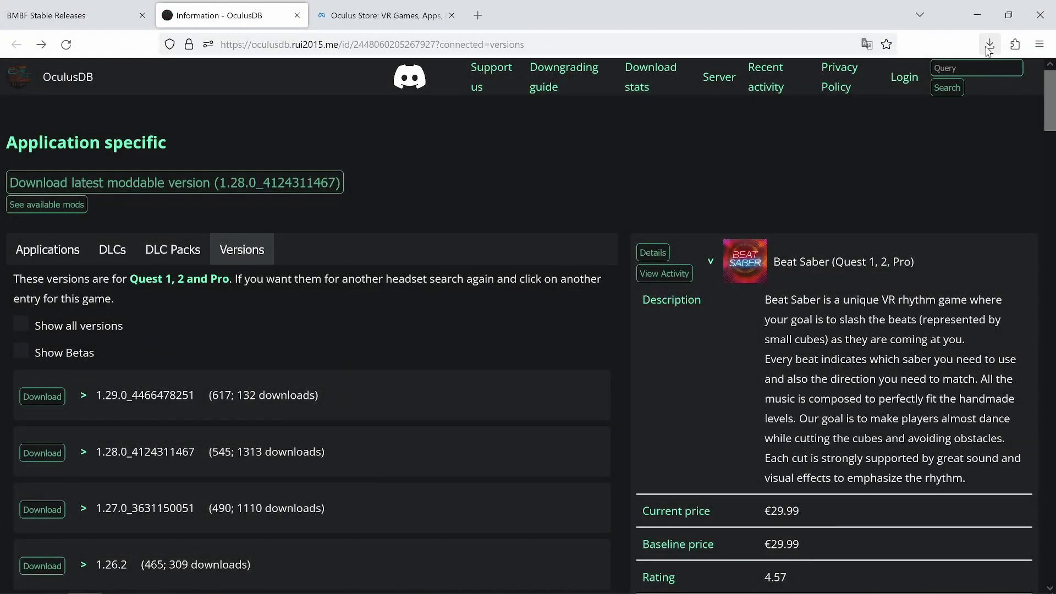
{"action": "left_click", "coordinate": [989, 44]}
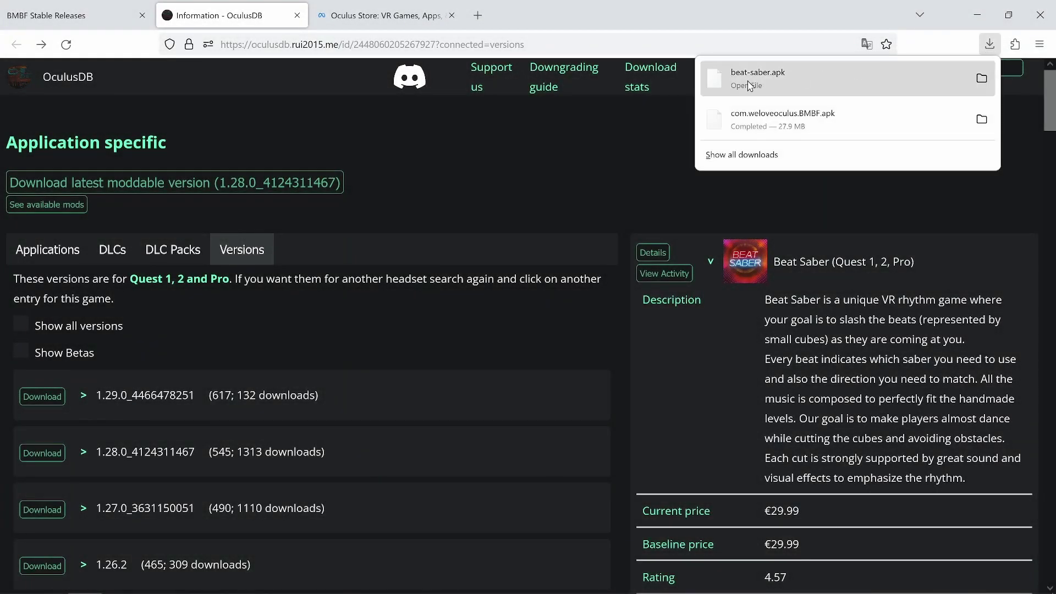
{"action": "left_click", "coordinate": [724, 190]}
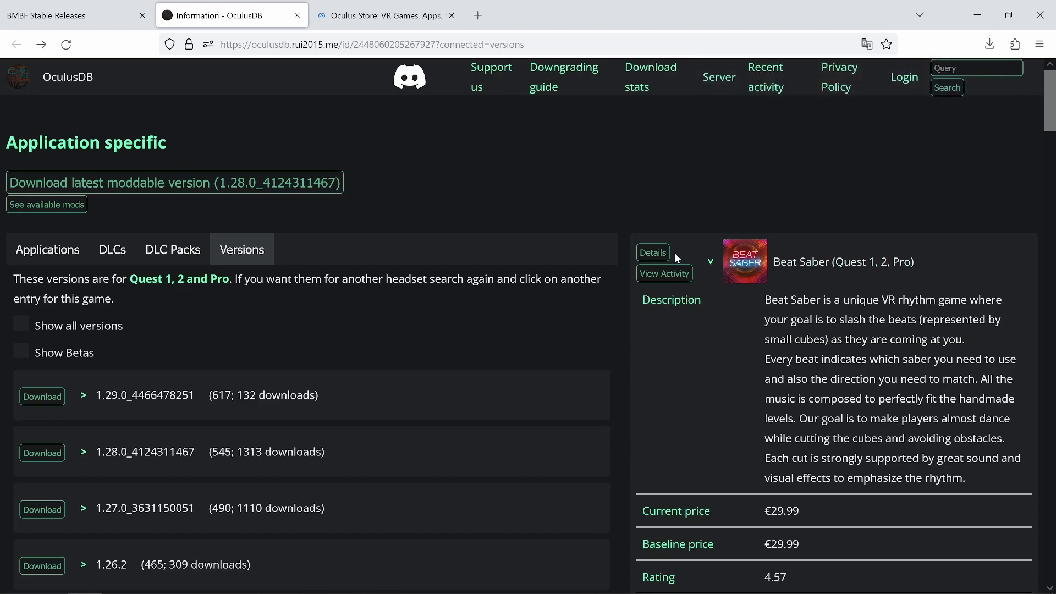
Step: Switch to SideQuest, uninstall Beat Saber from the headset and recheck the list of installed apps
{"action": "left_click", "coordinate": [367, 586]}
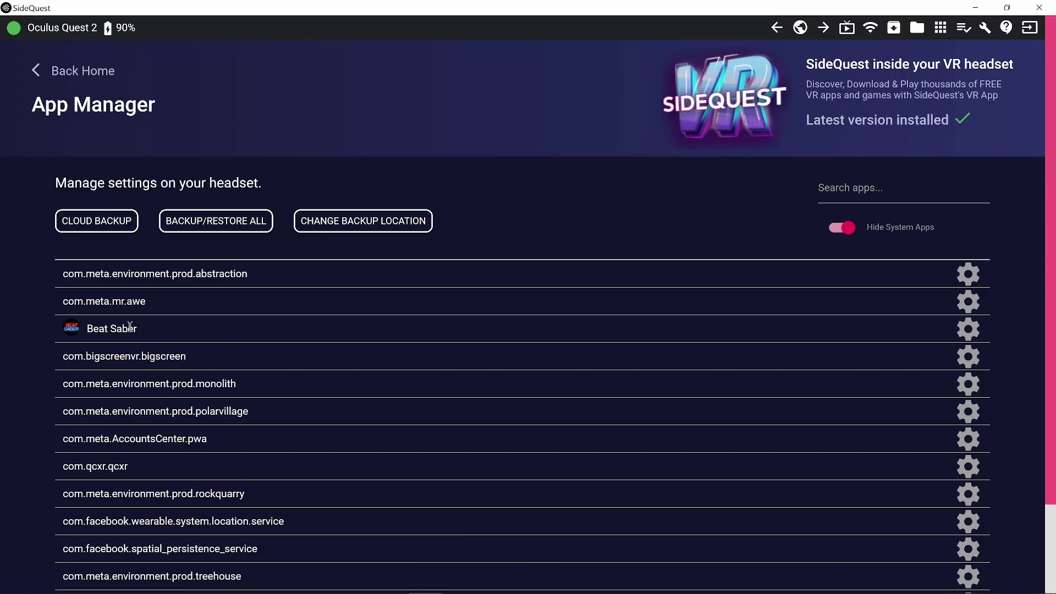
{"action": "left_click", "coordinate": [108, 73]}
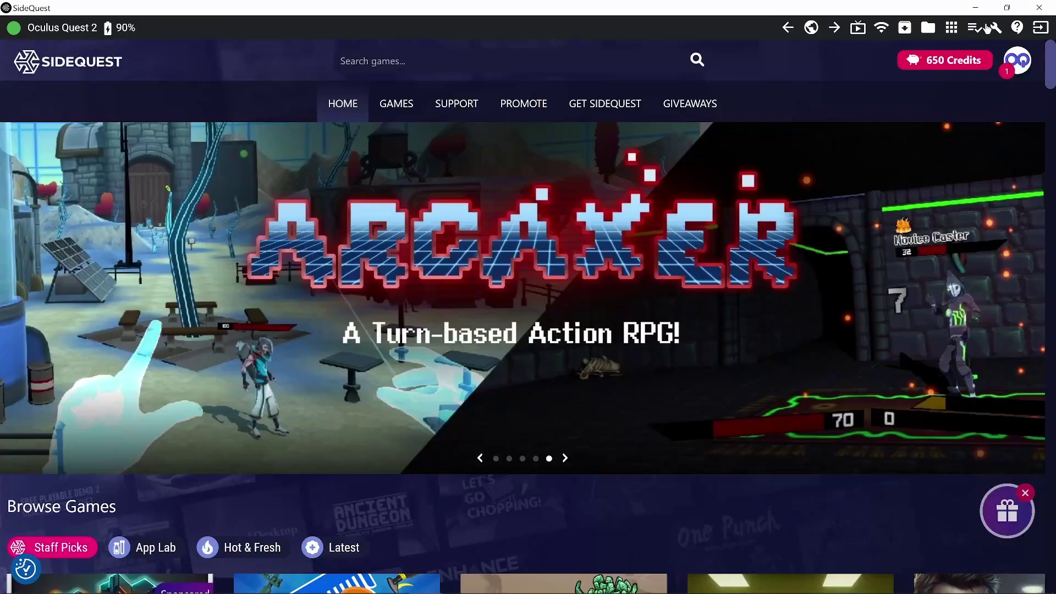
{"action": "left_click", "coordinate": [952, 29]}
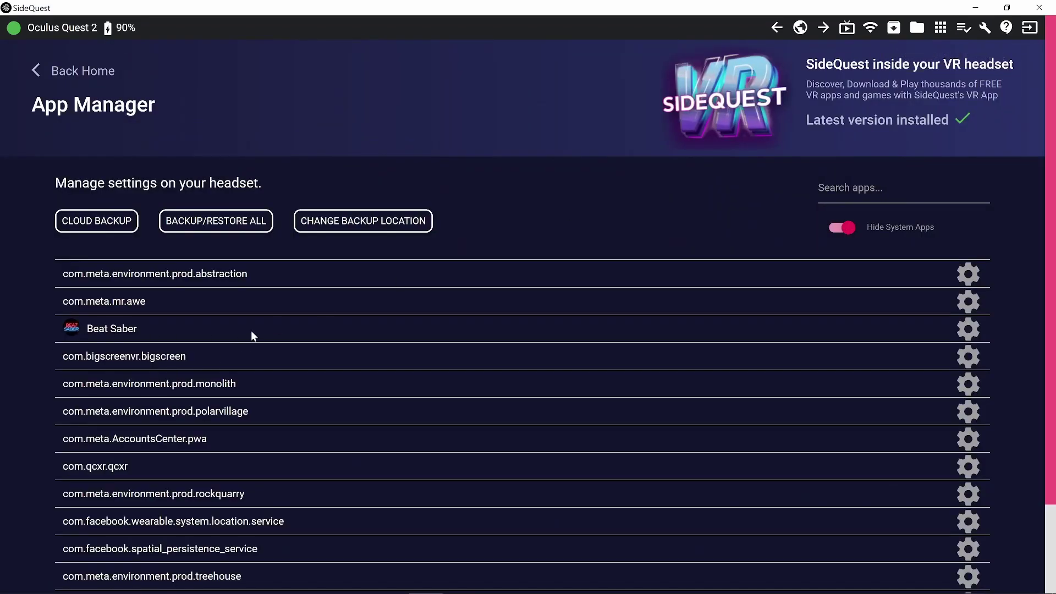
{"action": "left_click", "coordinate": [969, 328]}
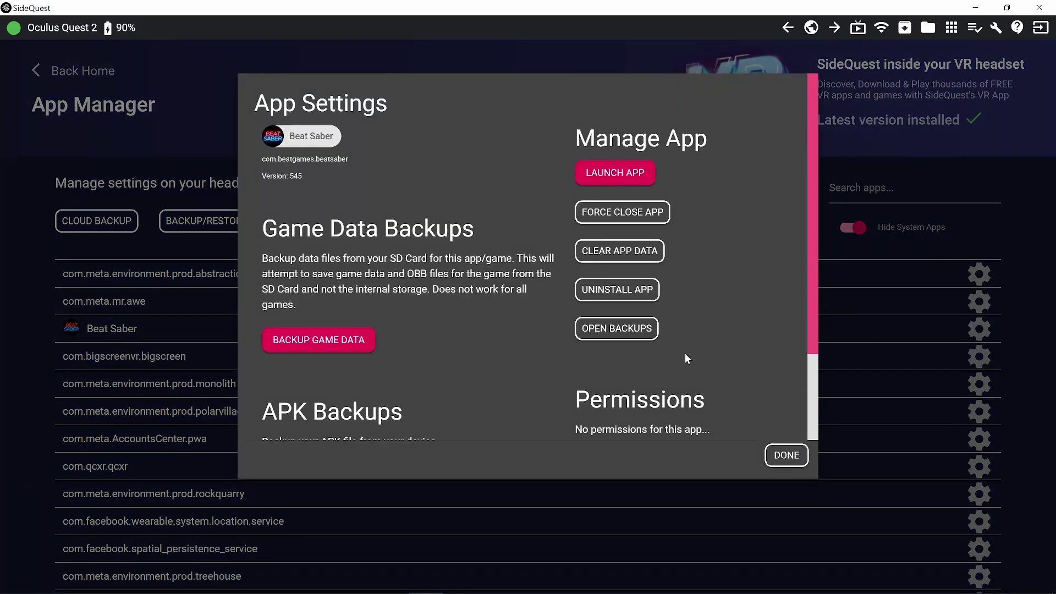
{"action": "left_click", "coordinate": [627, 290]}
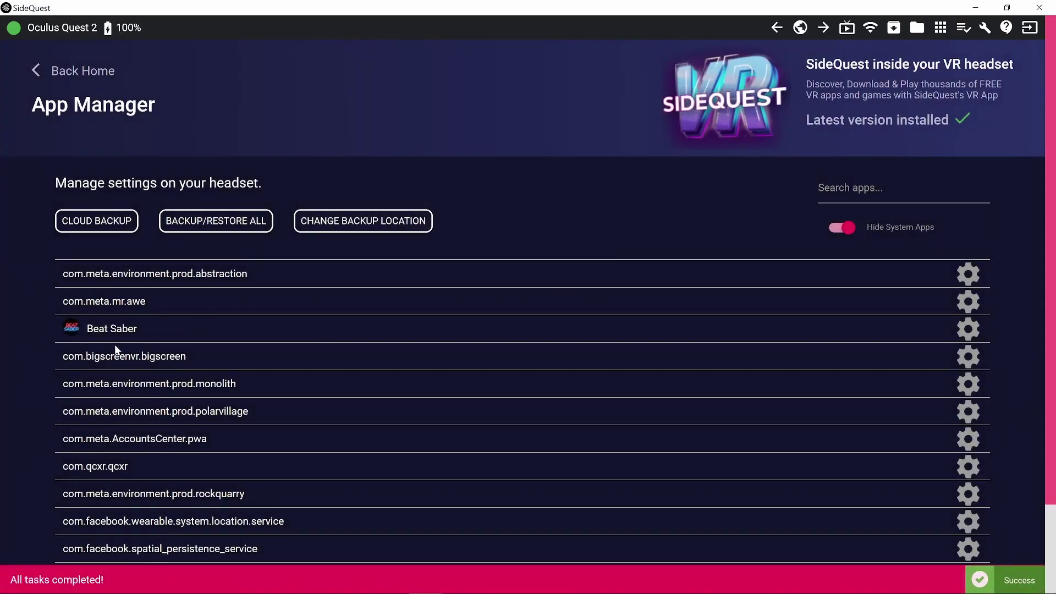
{"action": "left_click", "coordinate": [105, 72]}
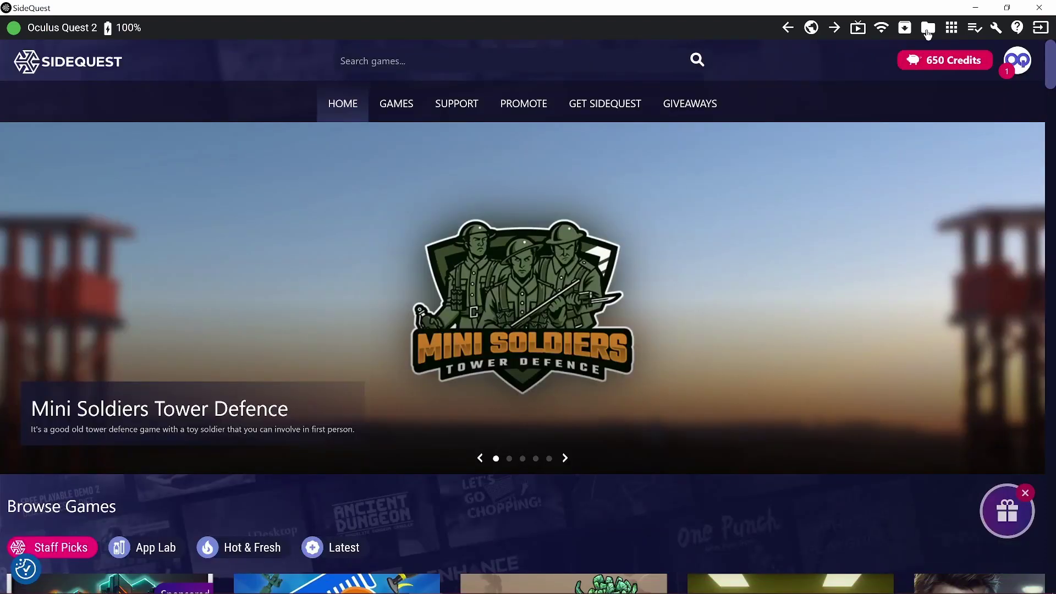
{"action": "left_click", "coordinate": [940, 27]}
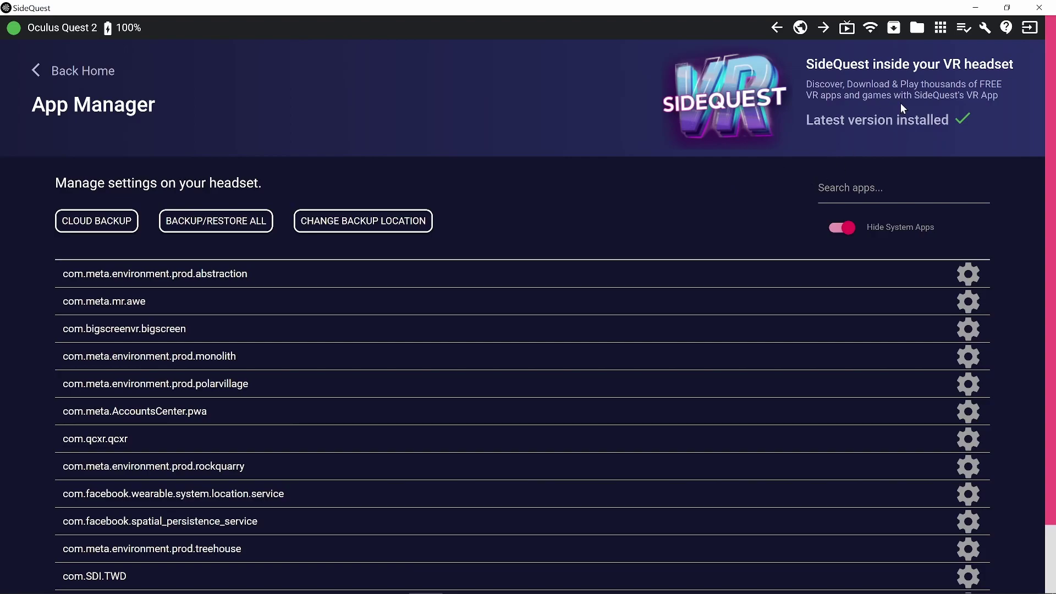
Step: Install beat-saber.apk from the Downloads folder onto the headset and check the refreshed list of installed apps
{"action": "left_click", "coordinate": [894, 28]}
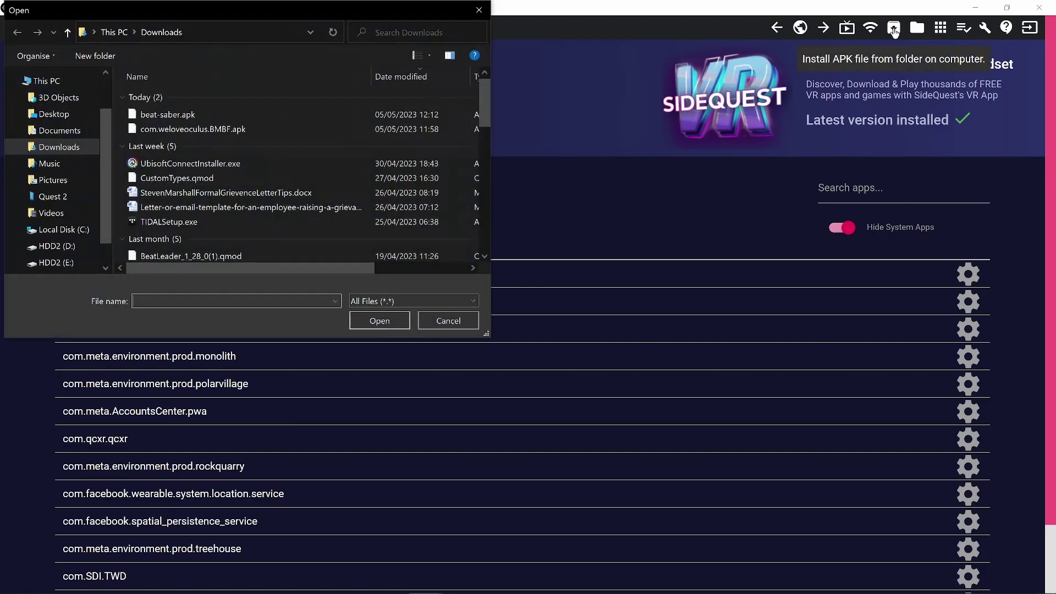
{"action": "double_click", "coordinate": [152, 114]}
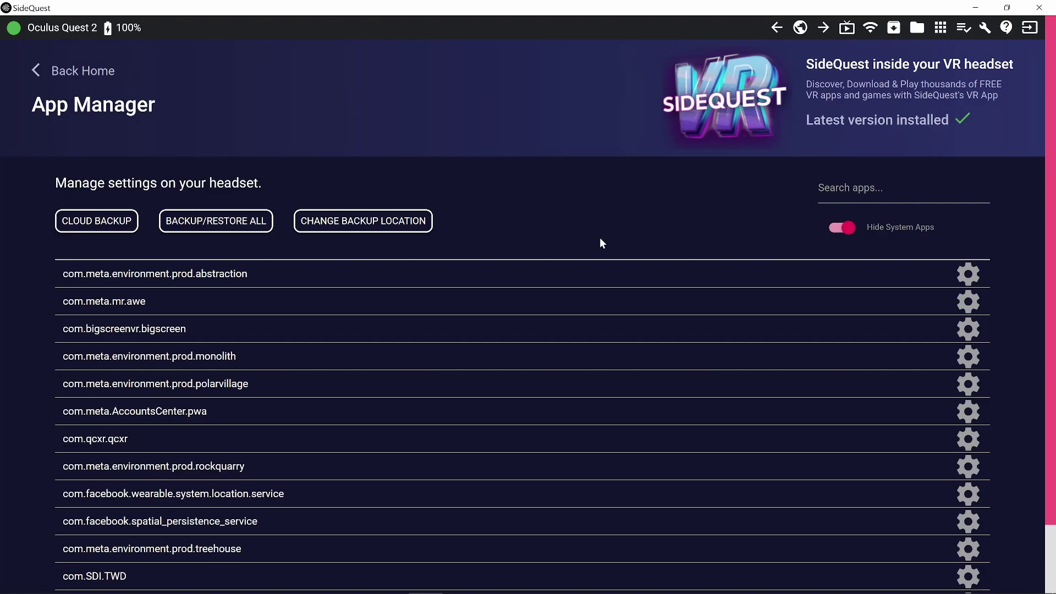
{"action": "left_click", "coordinate": [72, 72]}
{"action": "left_click", "coordinate": [952, 27]}
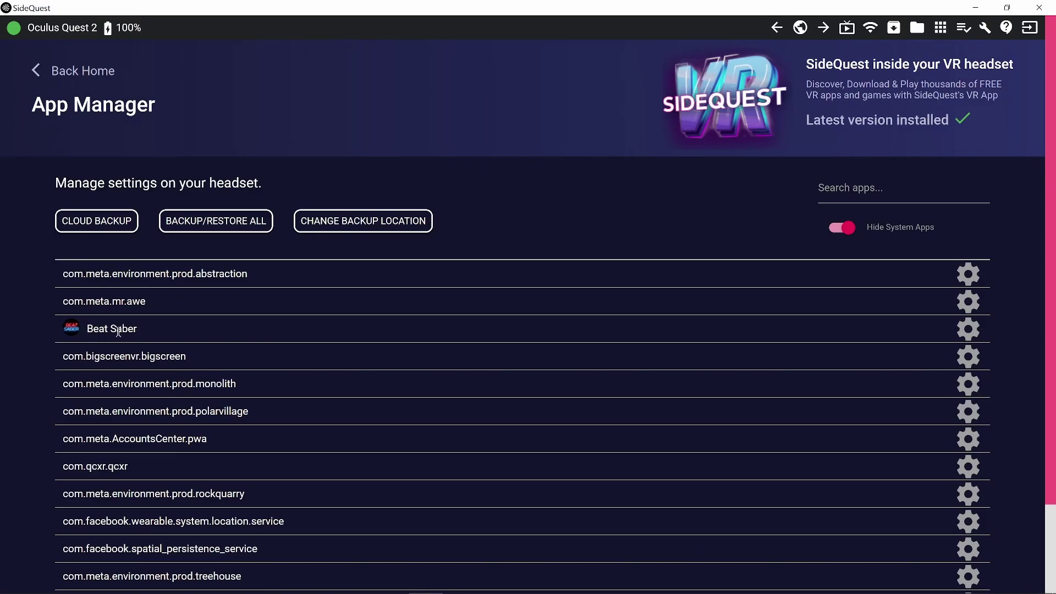
Step: Install com.weloveoculus.BMBF.apk from the Downloads folder onto the headset and open the list of installed apps
{"action": "left_click", "coordinate": [74, 74]}
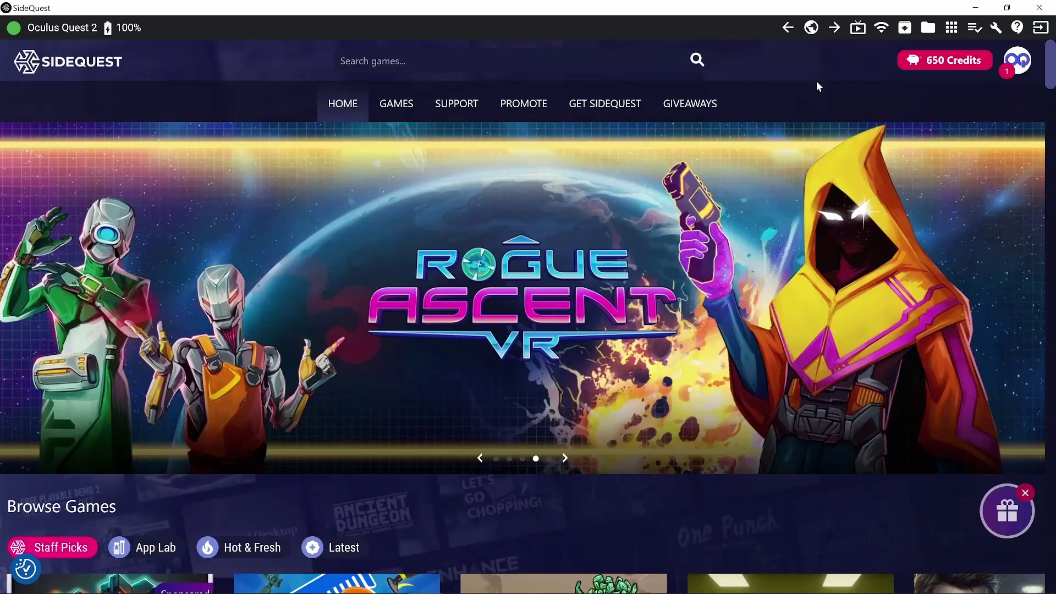
{"action": "left_click", "coordinate": [905, 28]}
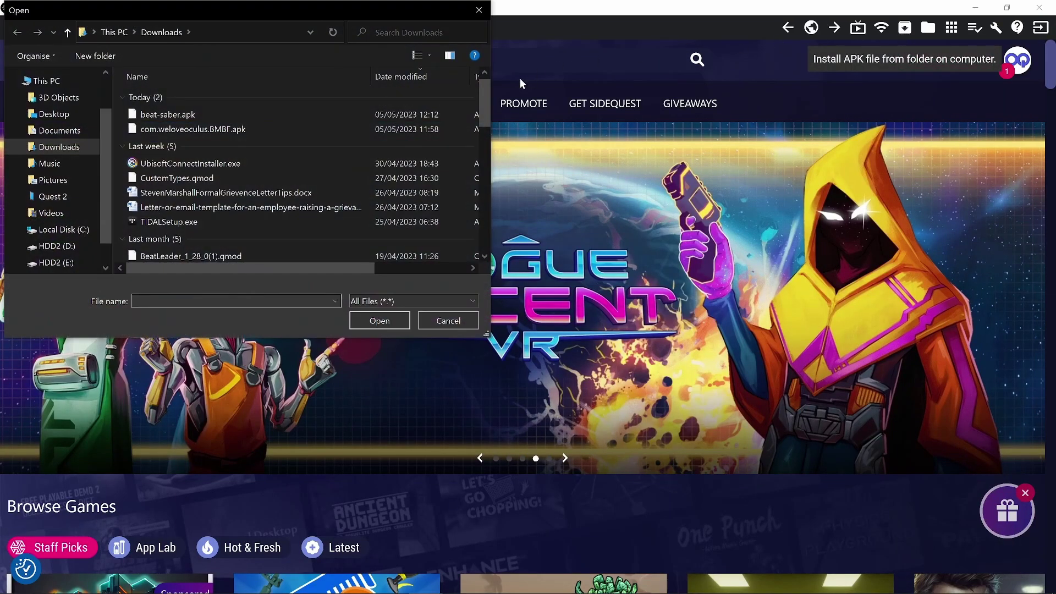
{"action": "double_click", "coordinate": [180, 130]}
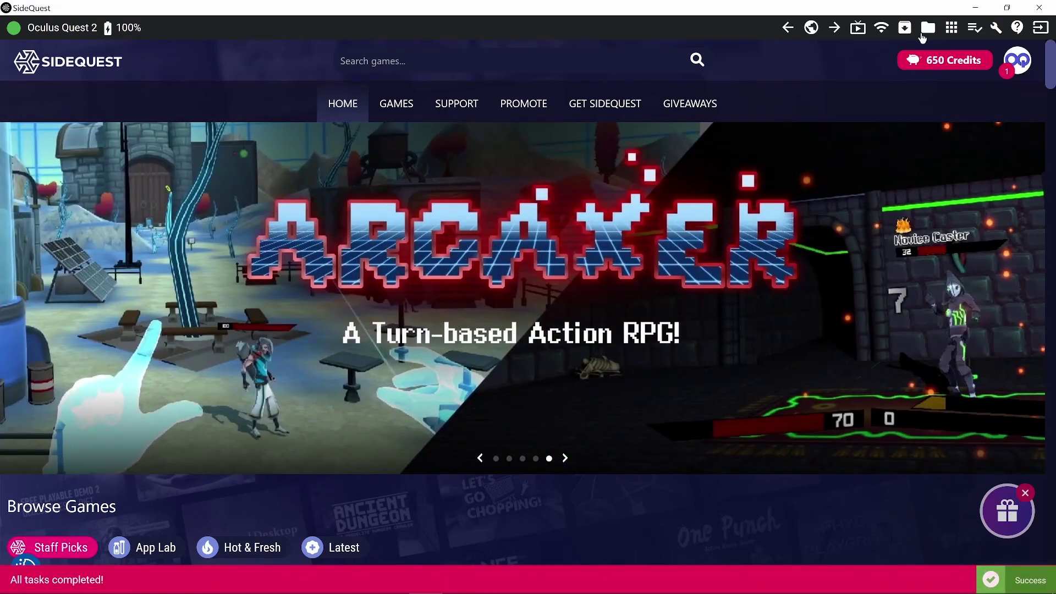
{"action": "left_click", "coordinate": [951, 27]}
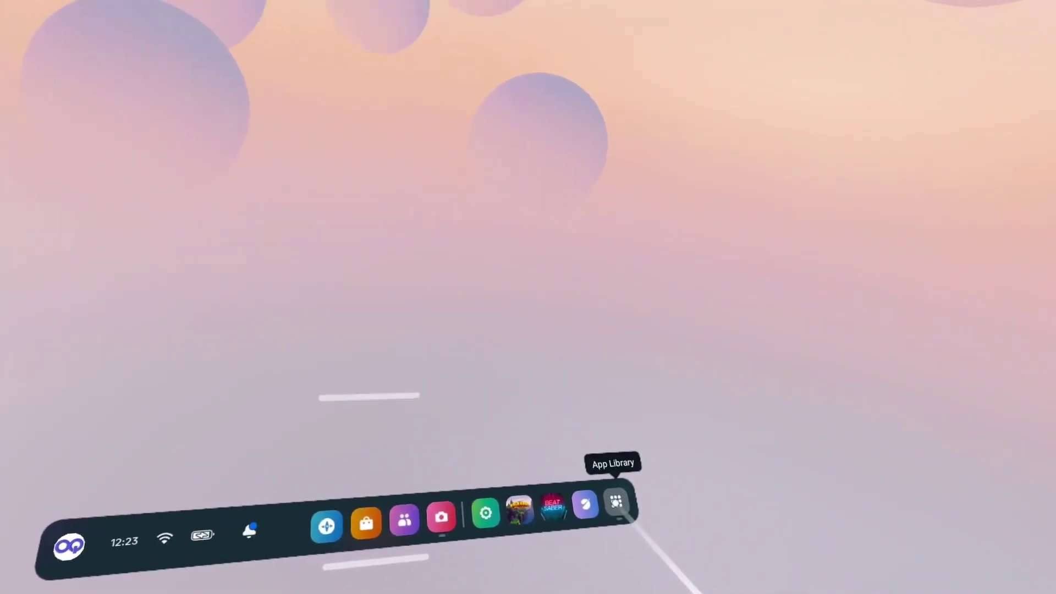
Step: Switch to the headset's App Library, filter it to apps from unknown sources and launch BMBF
{"action": "left_click", "coordinate": [616, 476]}
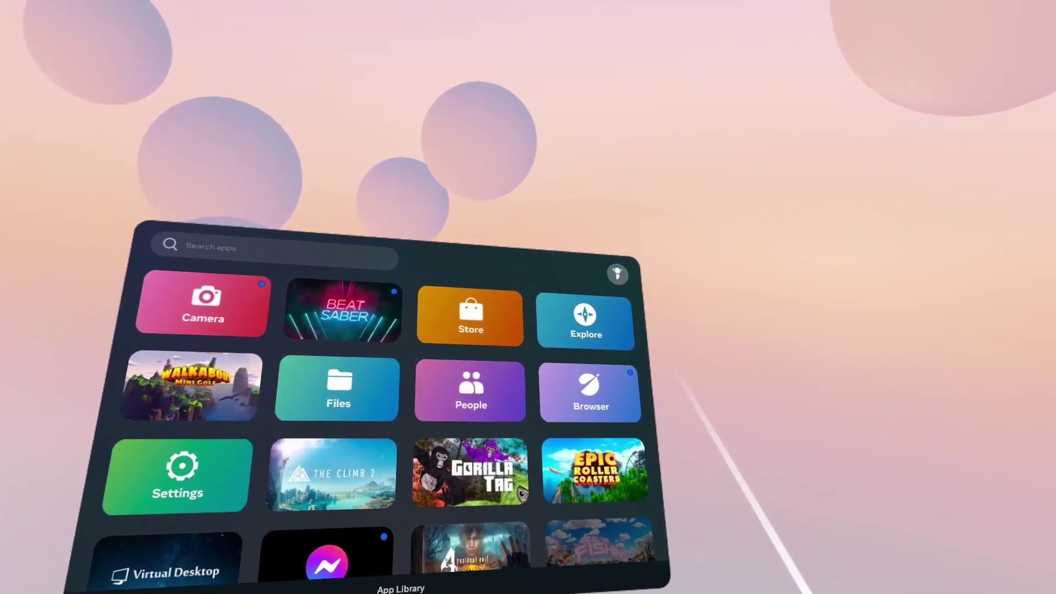
{"action": "left_click", "coordinate": [621, 266]}
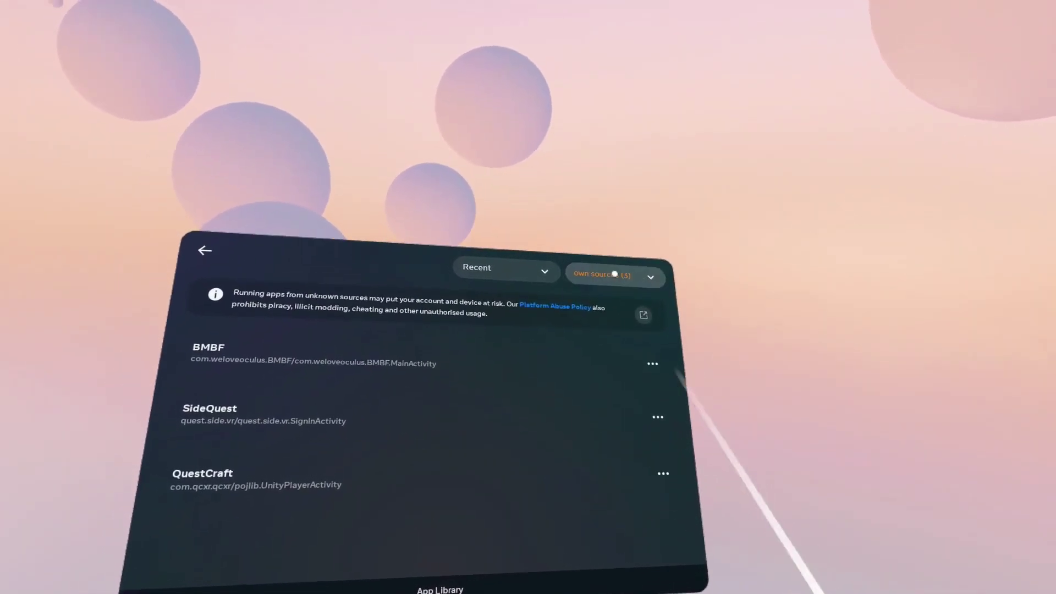
{"action": "left_click", "coordinate": [632, 270]}
{"action": "left_click", "coordinate": [591, 289]}
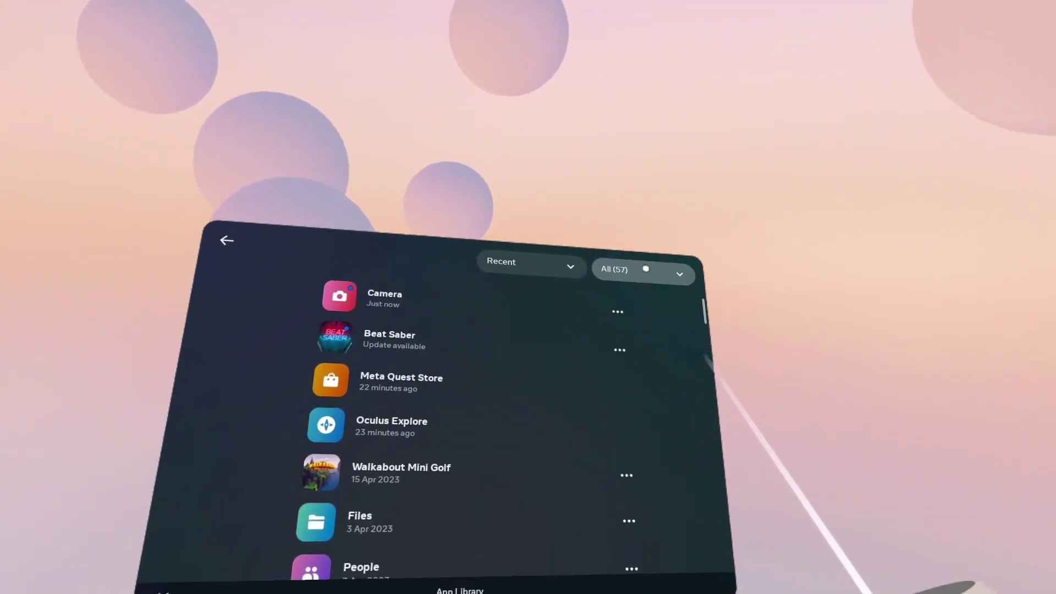
{"action": "left_click", "coordinate": [642, 273]}
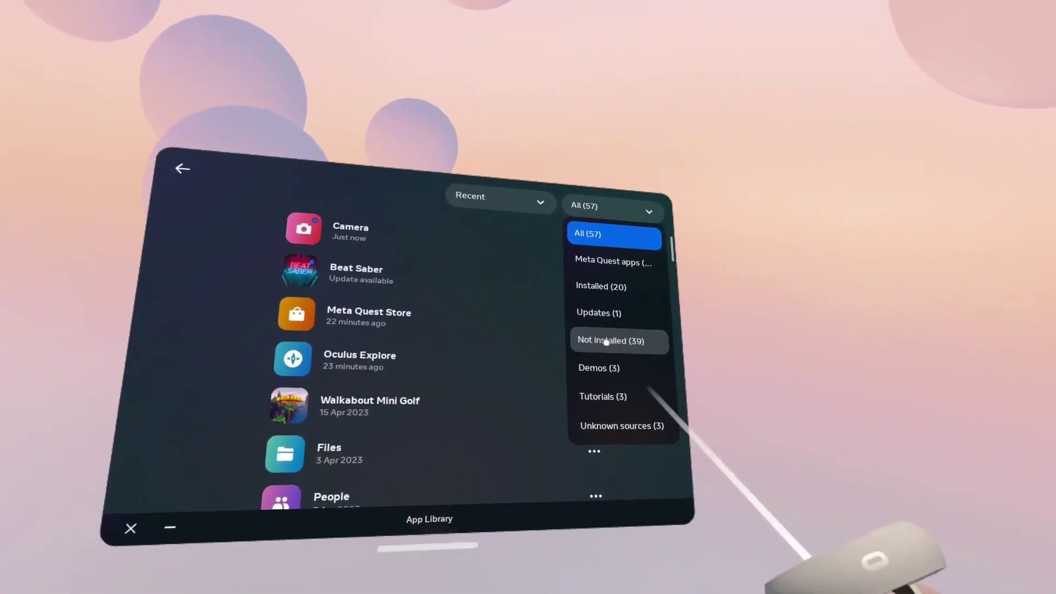
{"action": "left_click", "coordinate": [638, 493]}
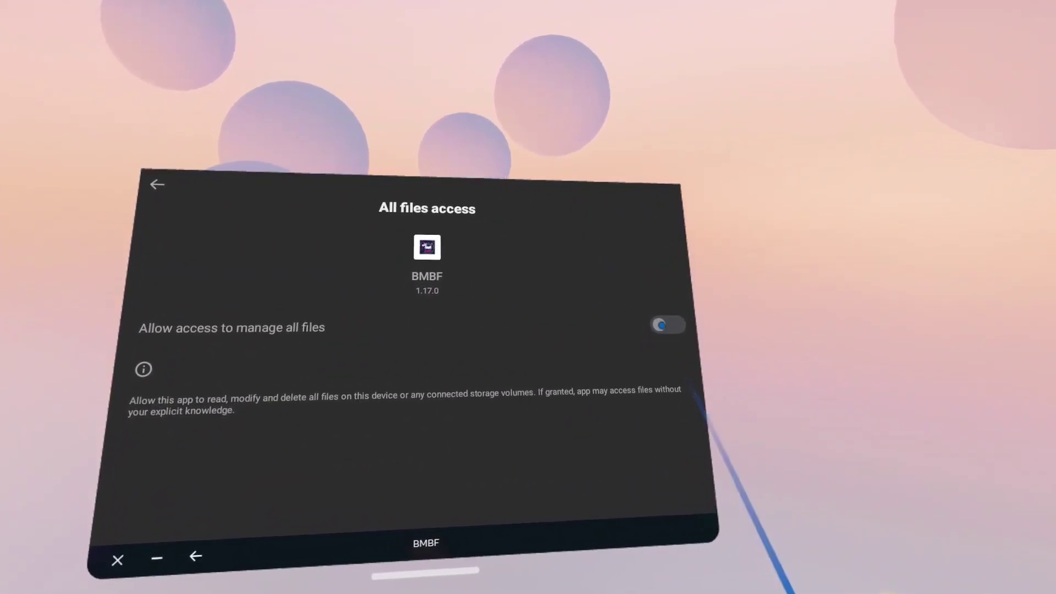
Step: Allow BMBF to manage all files and let it use the Android > data folder
{"action": "left_click", "coordinate": [831, 335]}
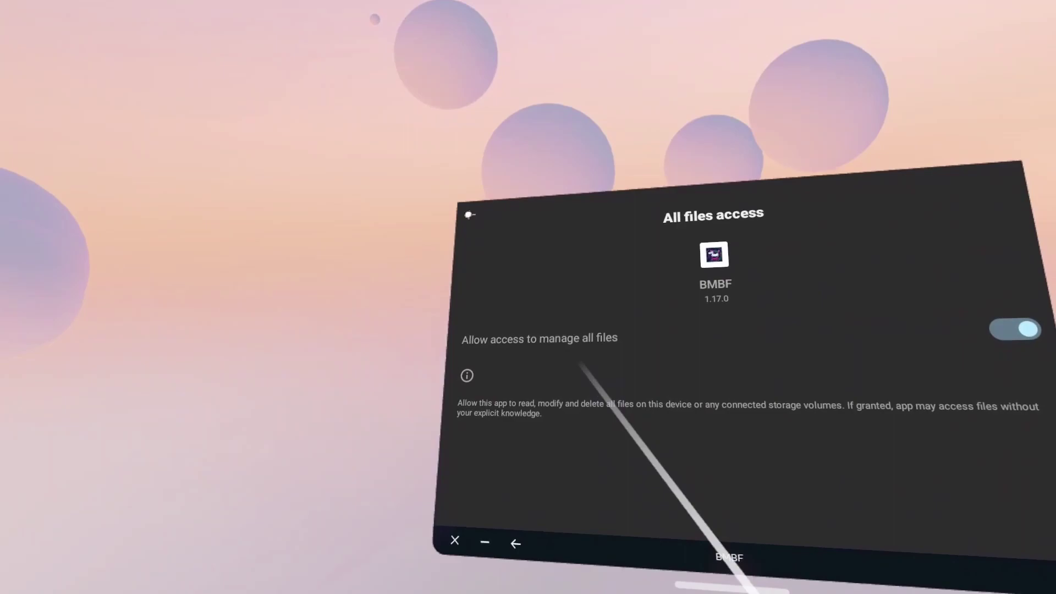
{"action": "left_click", "coordinate": [469, 214]}
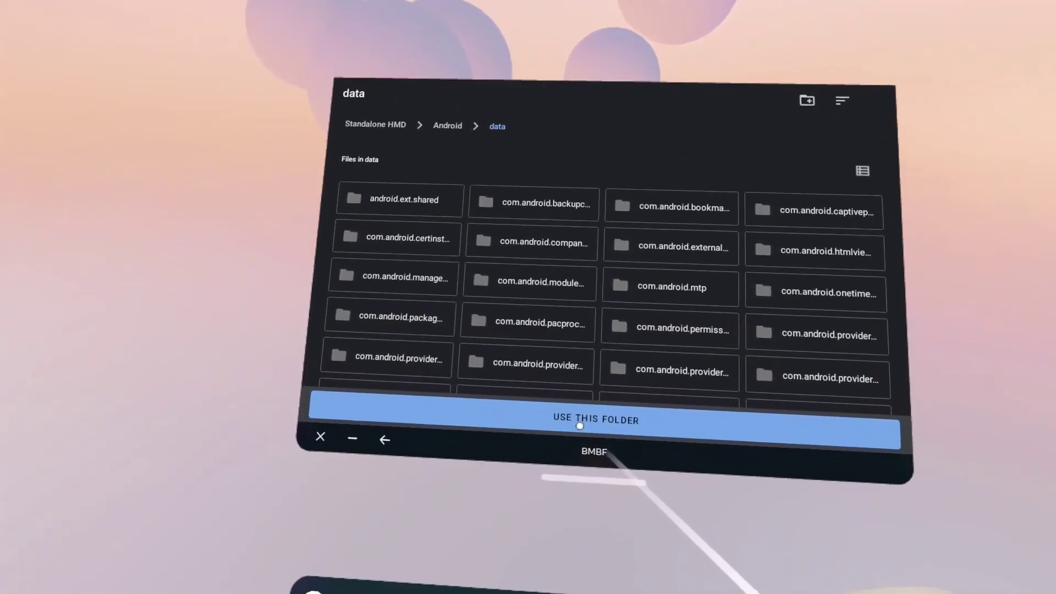
{"action": "left_click", "coordinate": [571, 426]}
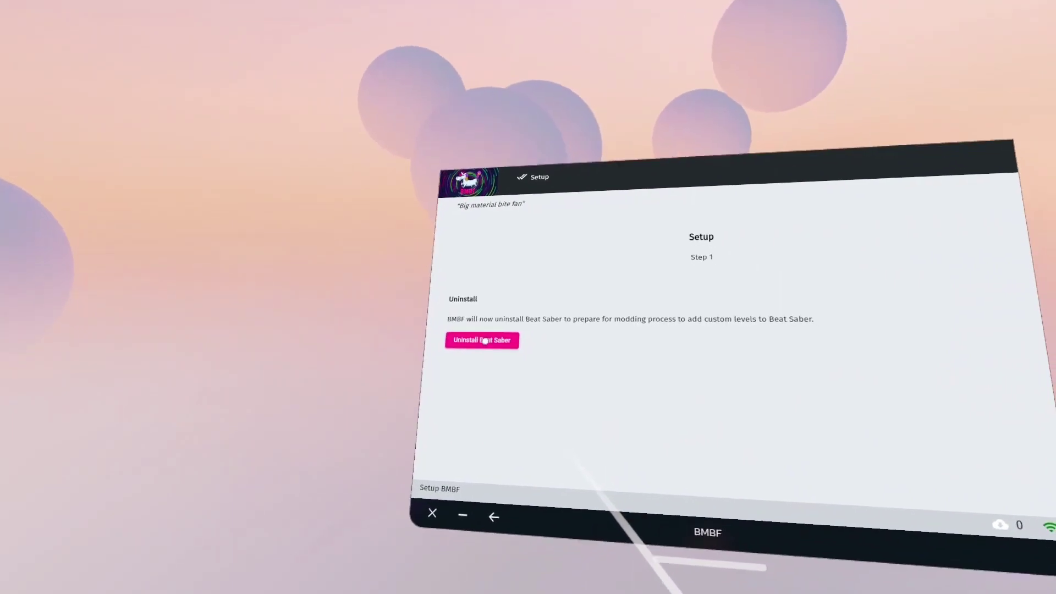
Step: Uninstall Beat Saber through the BMBF setup, confirm the removal and patch the game
{"action": "left_click", "coordinate": [486, 338]}
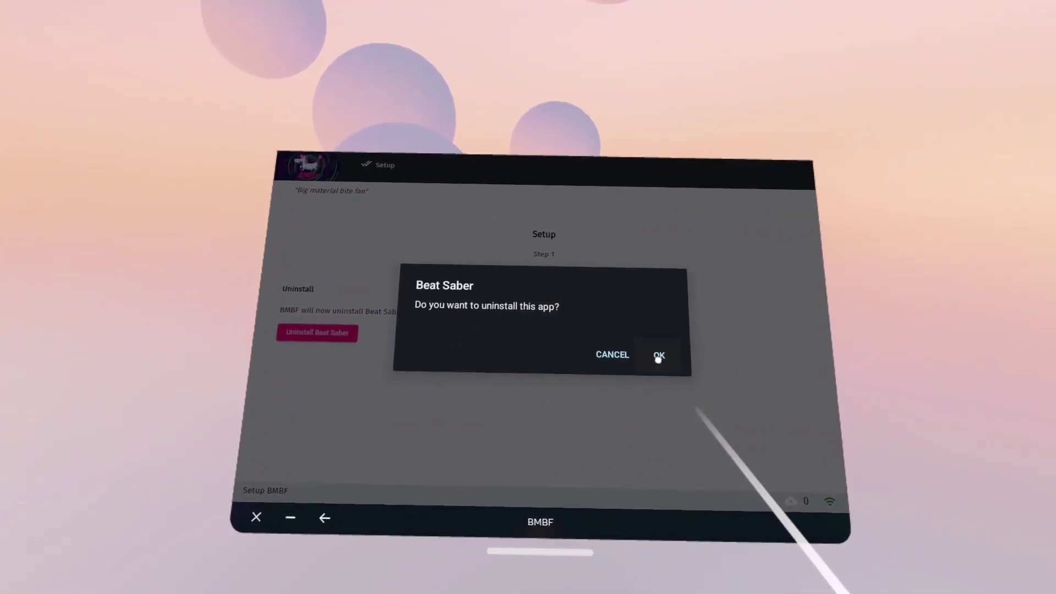
{"action": "left_click", "coordinate": [671, 363]}
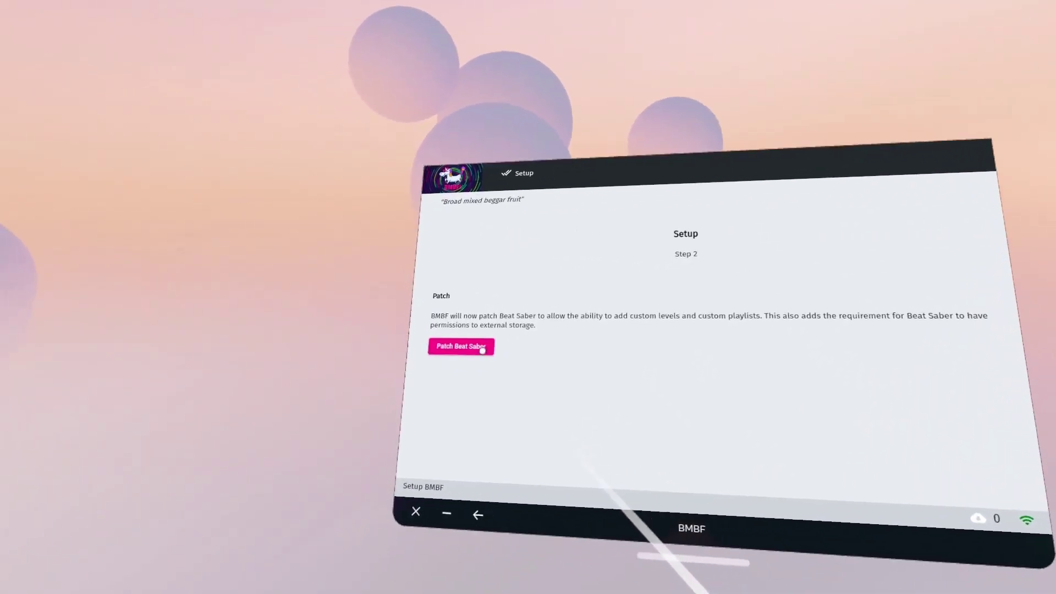
{"action": "left_click", "coordinate": [467, 350]}
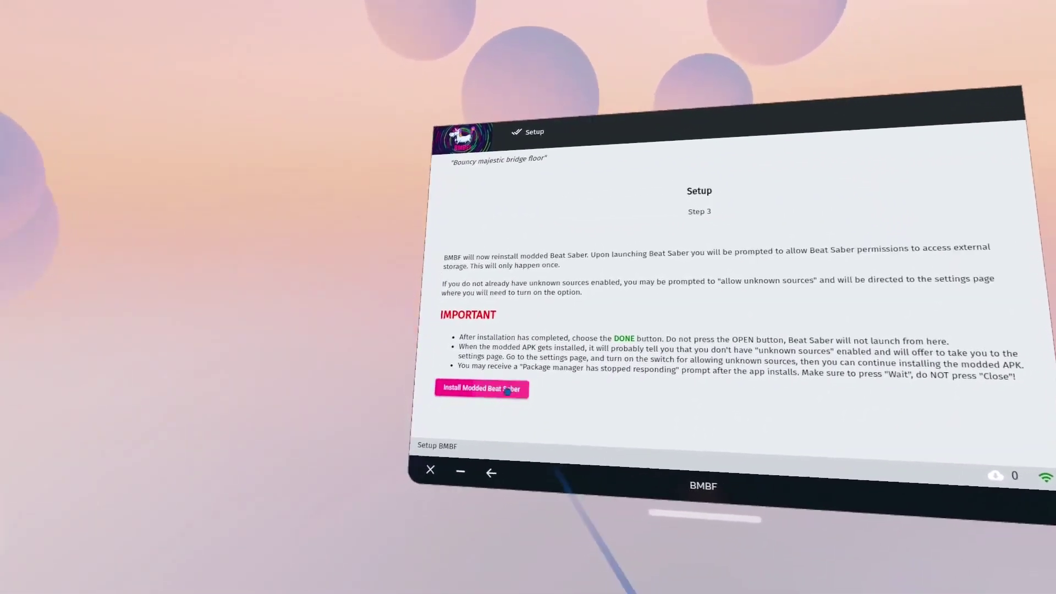
Step: Start the modded Beat Saber installation, allow BMBF to install unknown apps from this source and install the modded game
{"action": "left_click", "coordinate": [487, 410]}
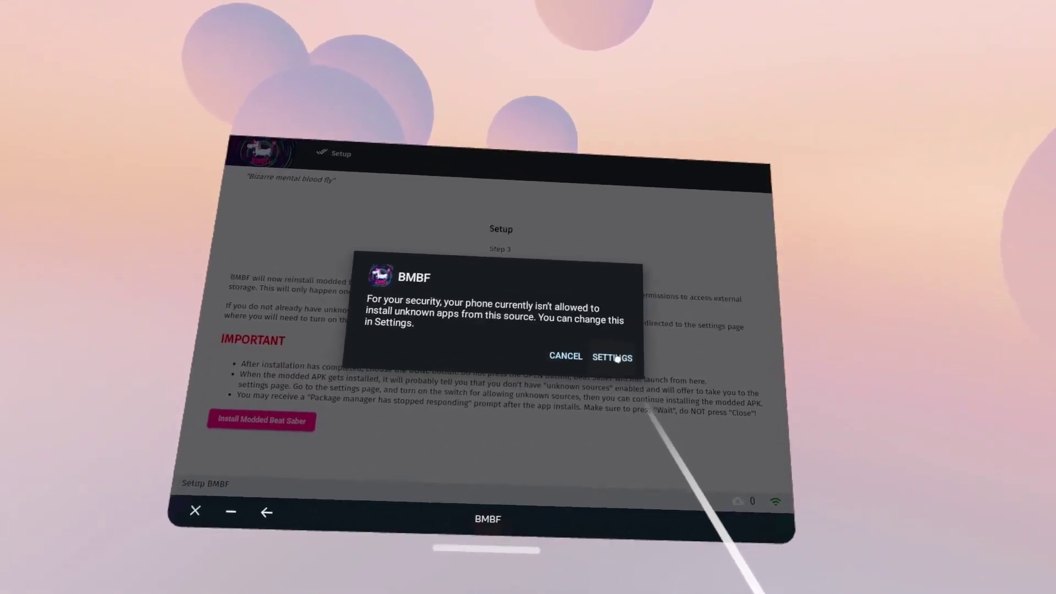
{"action": "left_click", "coordinate": [642, 347]}
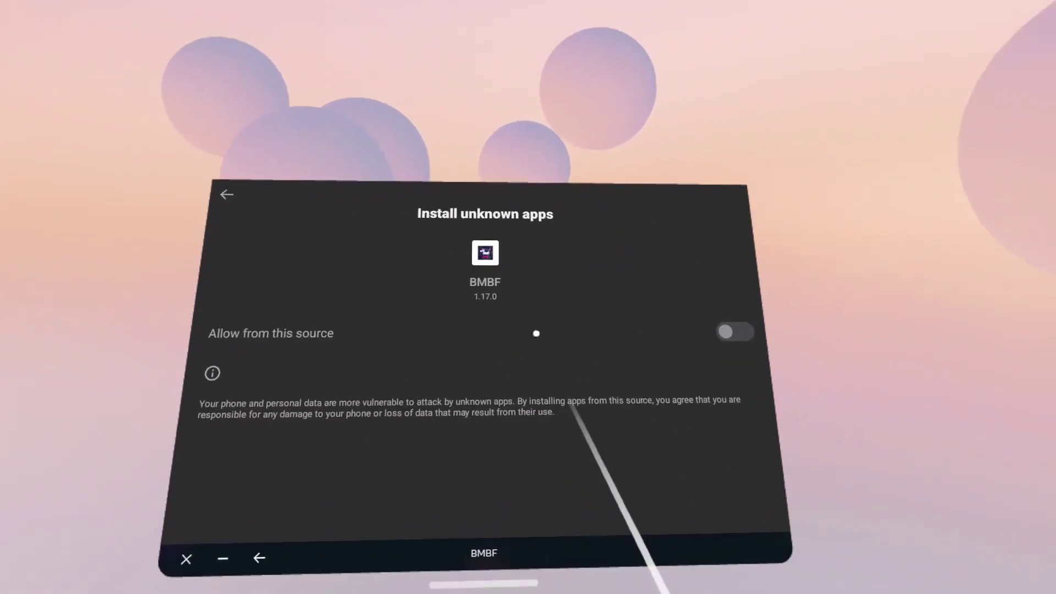
{"action": "left_click", "coordinate": [922, 337]}
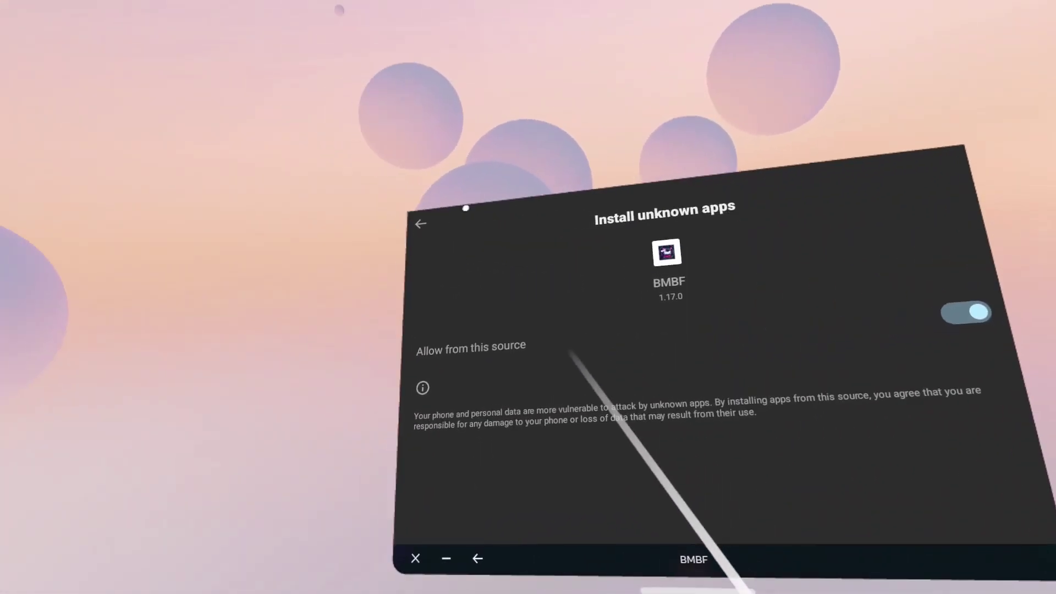
{"action": "left_click", "coordinate": [445, 219]}
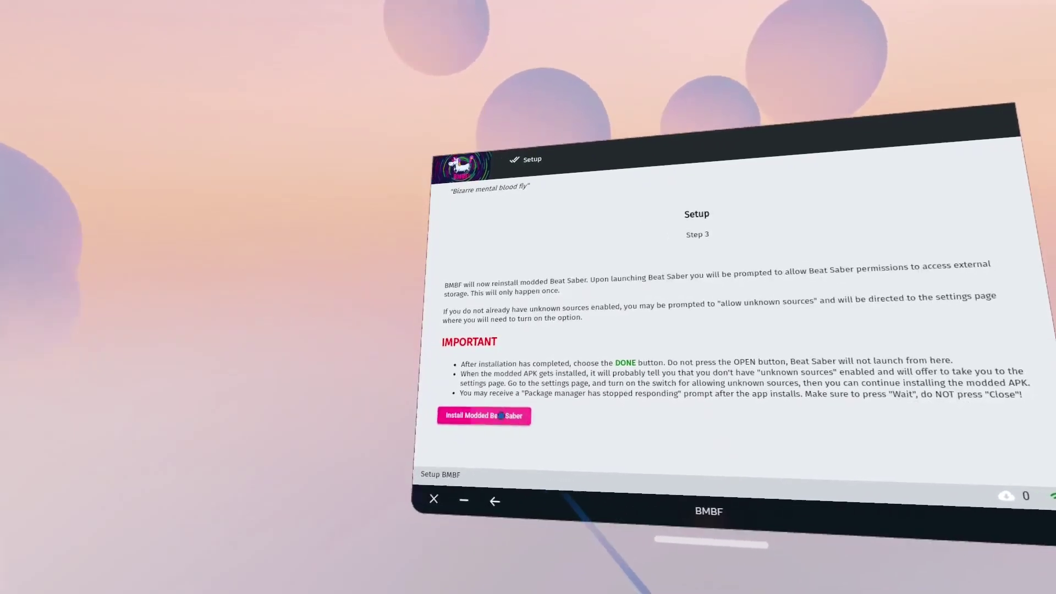
{"action": "left_click", "coordinate": [503, 422]}
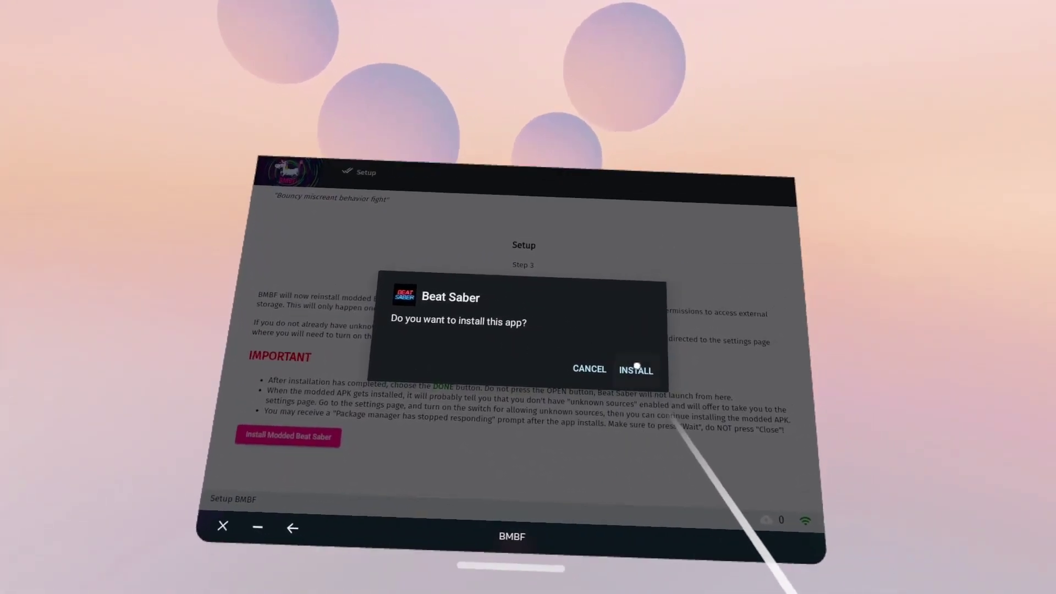
{"action": "left_click", "coordinate": [648, 366]}
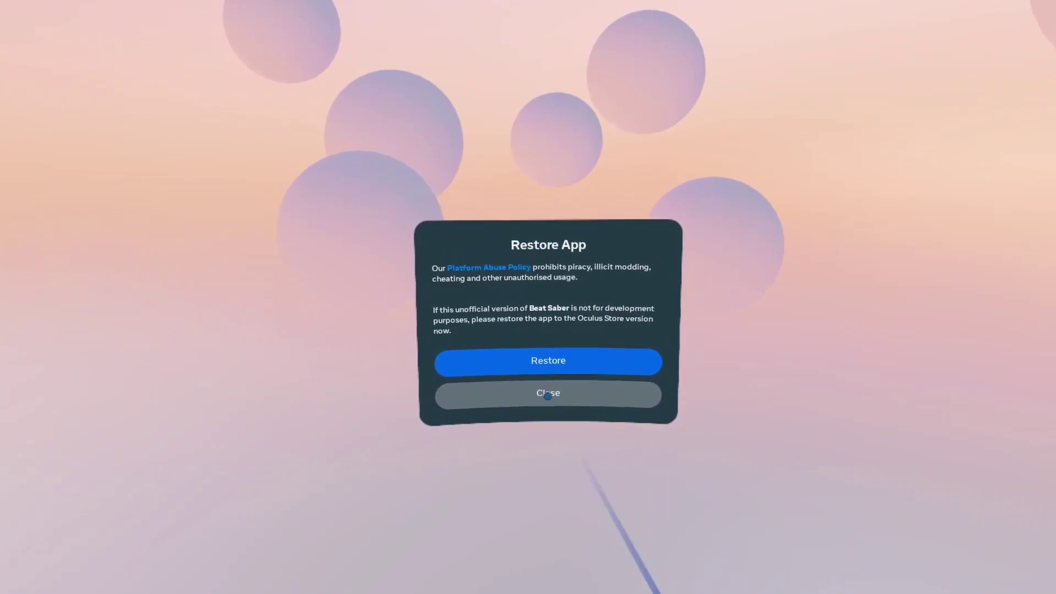
Step: Close the Restore App prompt without restoring and allow Beat Saber to manage all files
{"action": "left_click", "coordinate": [548, 396]}
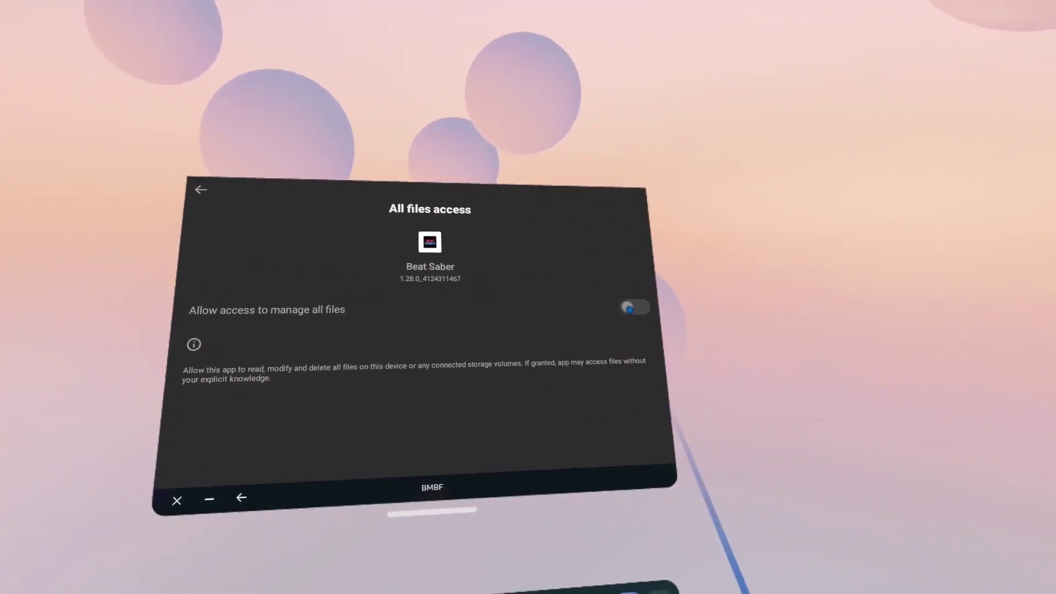
{"action": "left_click", "coordinate": [629, 309]}
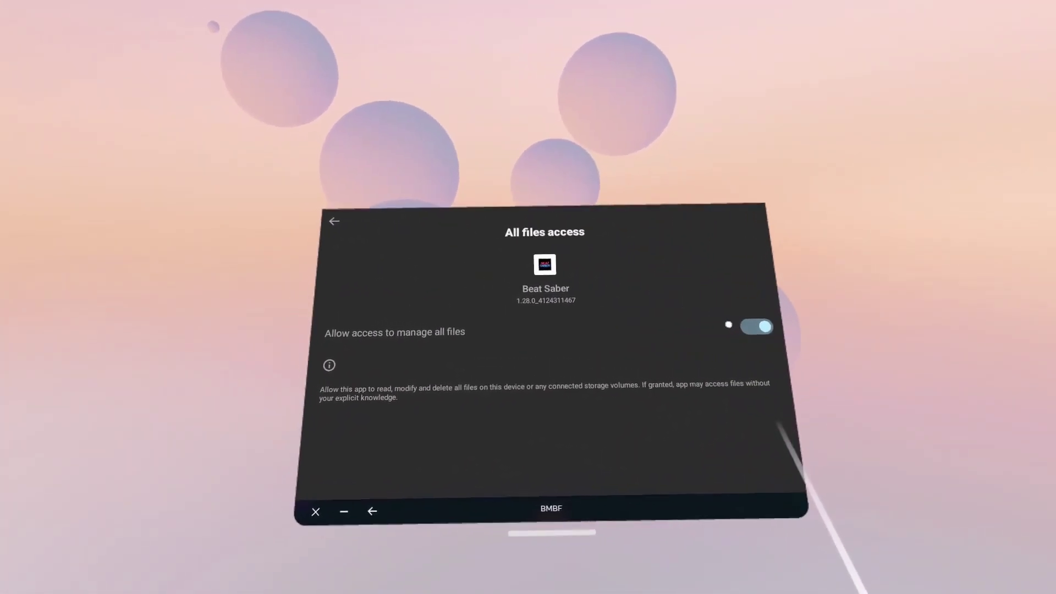
{"action": "left_click", "coordinate": [434, 247]}
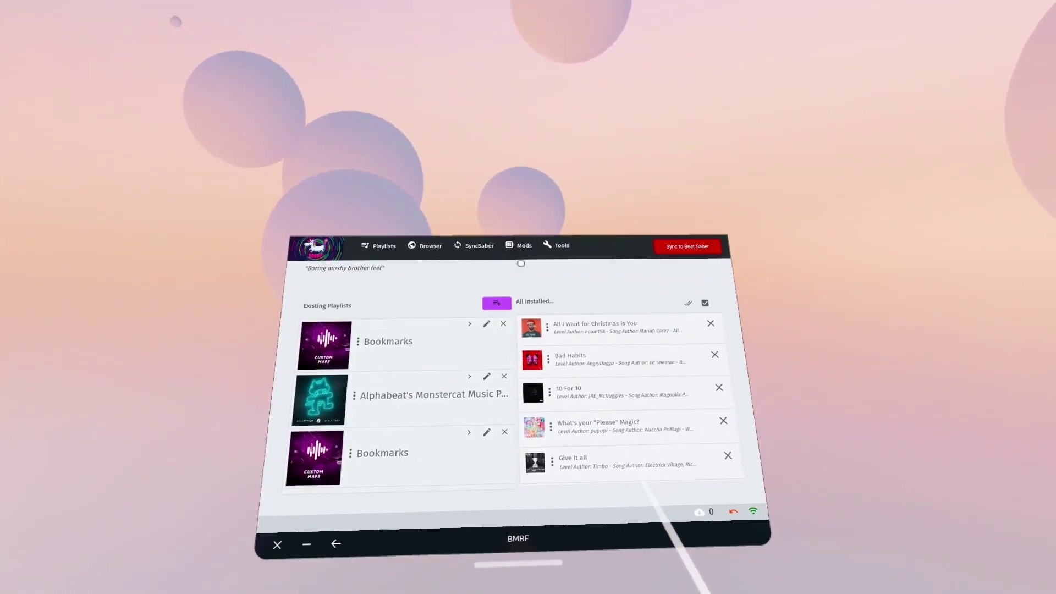
Step: Look through the list of all installed songs in BMBF and sync to Beat Saber
{"action": "left_click", "coordinate": [505, 357]}
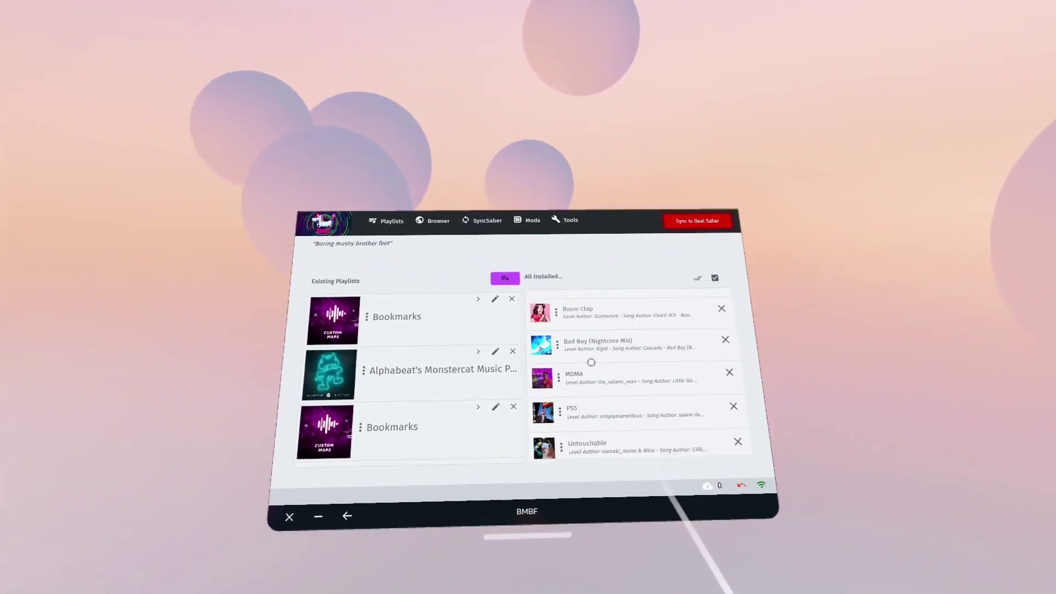
{"action": "scroll", "coordinate": [576, 348], "scroll_direction": "up", "scroll_amount": 5}
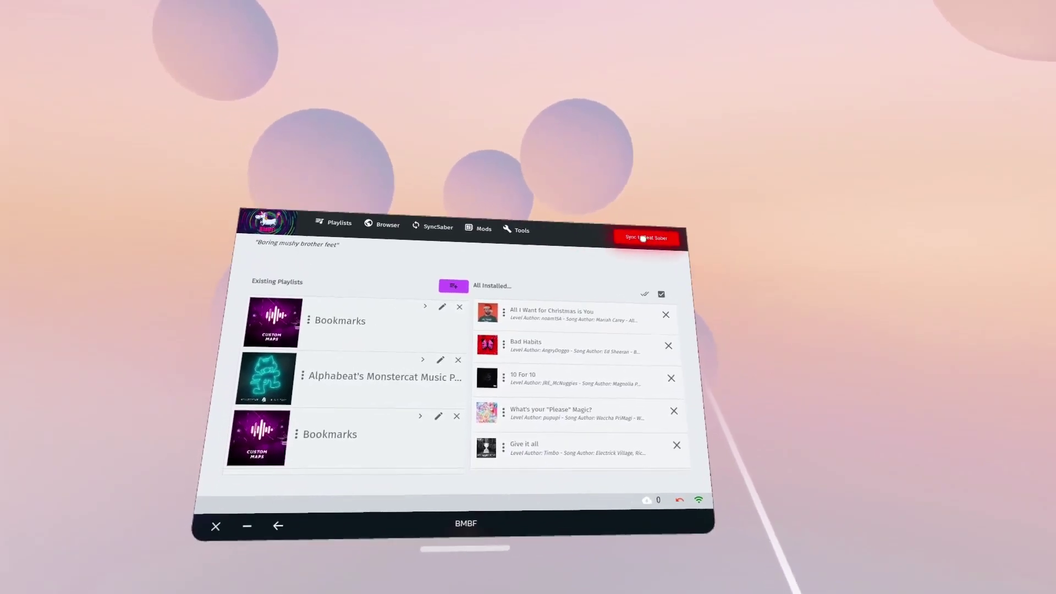
{"action": "left_click", "coordinate": [647, 240]}
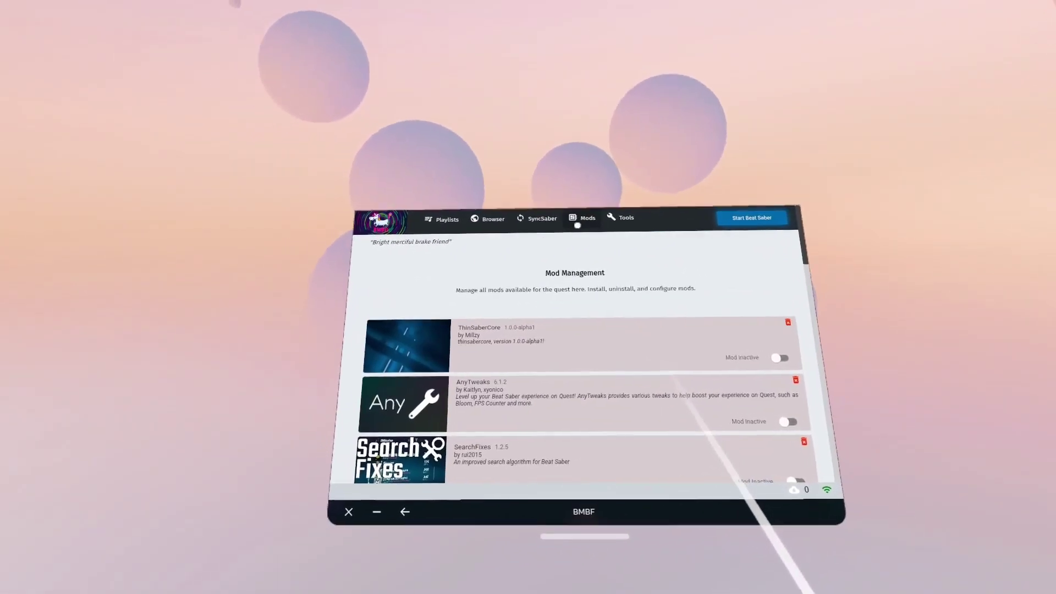
Step: Enable the ThinSaberCore, AnyTweaks, SearchFixes and QuestSounds mods in Mod Management and sync them to Beat Saber
{"action": "scroll", "coordinate": [490, 358], "scroll_direction": "down", "scroll_amount": 10}
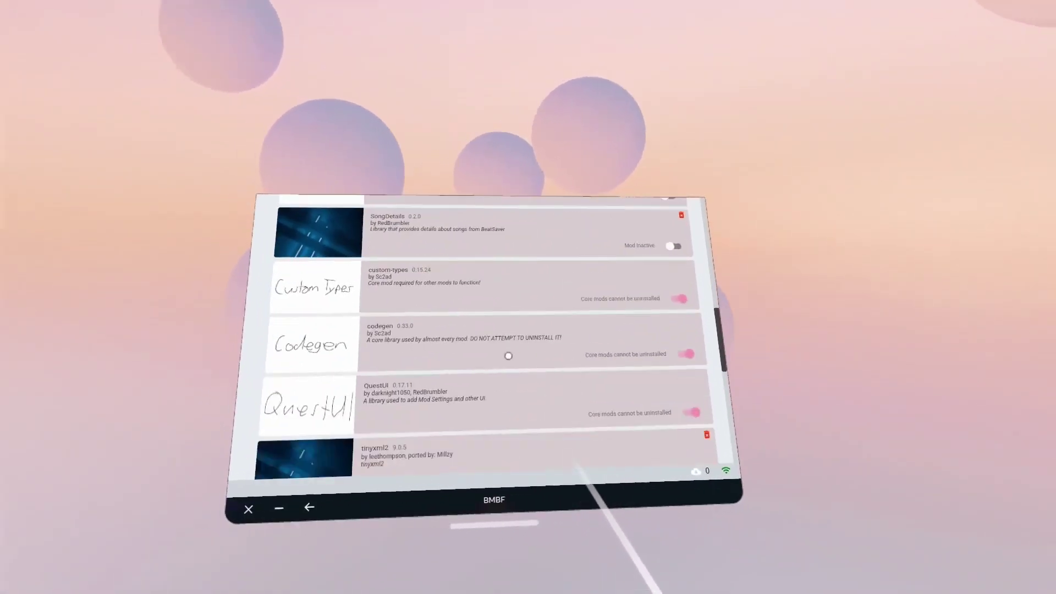
{"action": "scroll", "coordinate": [475, 348], "scroll_direction": "up", "scroll_amount": 10}
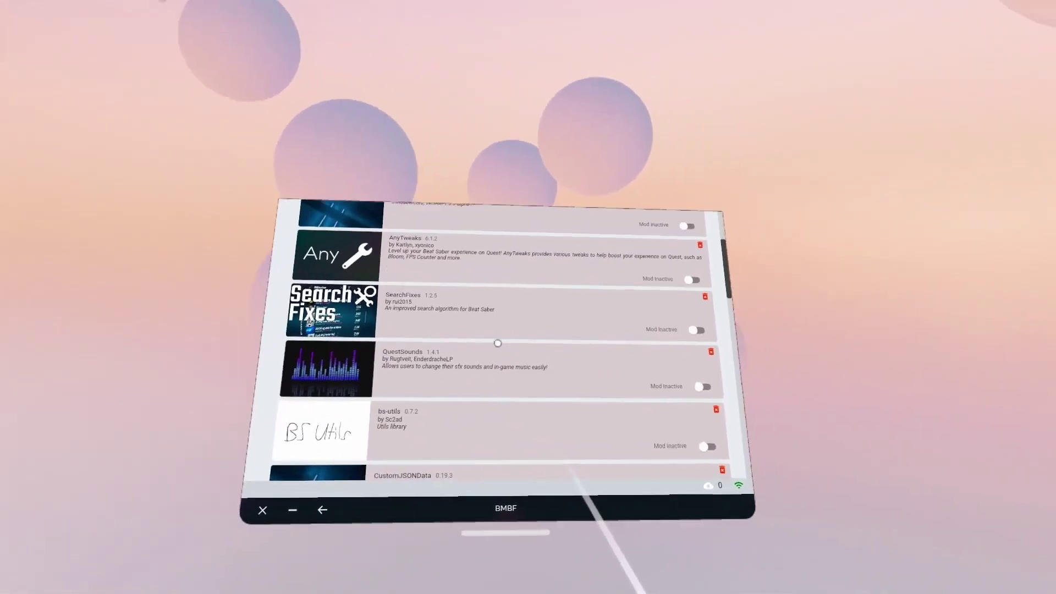
{"action": "scroll", "coordinate": [602, 342], "scroll_direction": "down", "scroll_amount": 2}
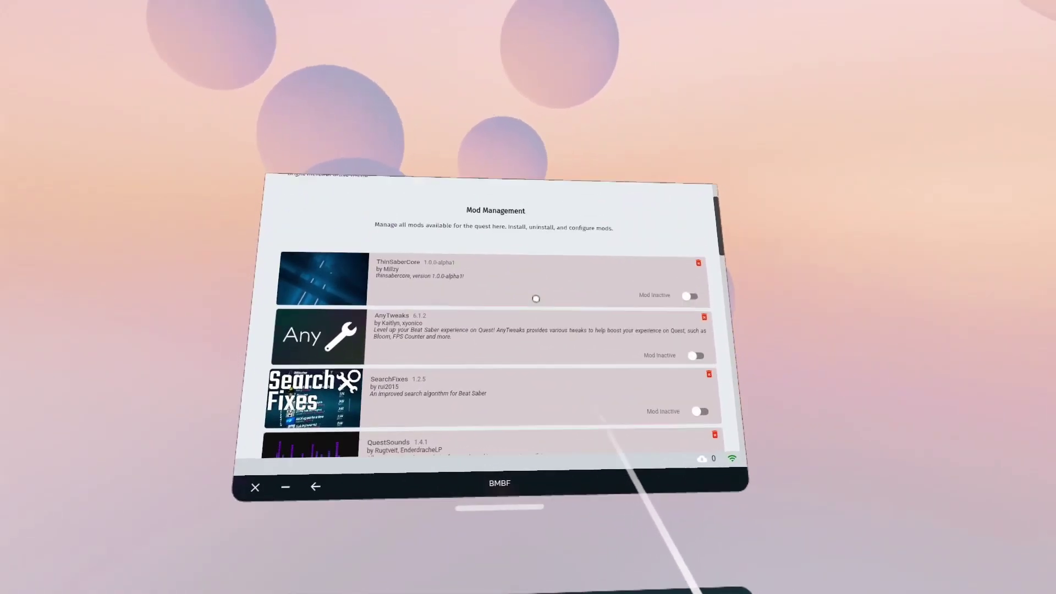
{"action": "scroll", "coordinate": [536, 298], "scroll_direction": "up", "scroll_amount": 1}
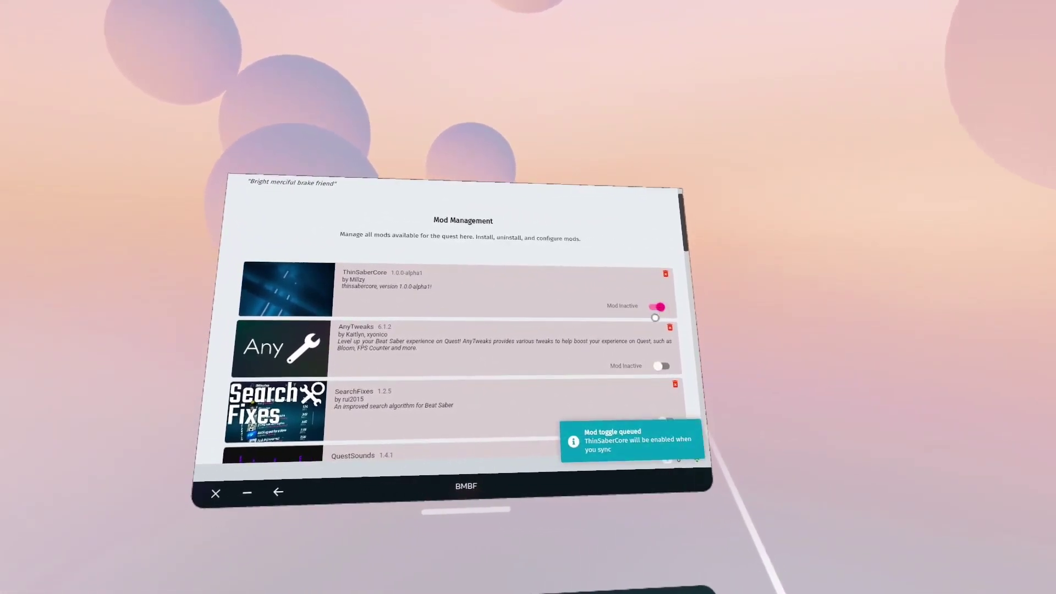
{"action": "left_click", "coordinate": [661, 366]}
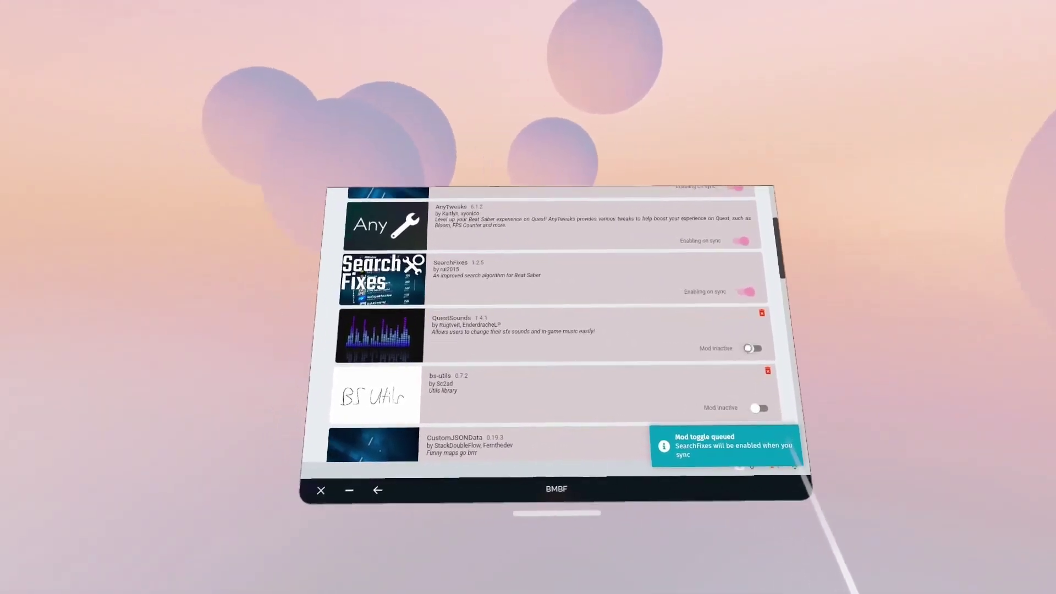
{"action": "left_click", "coordinate": [736, 346]}
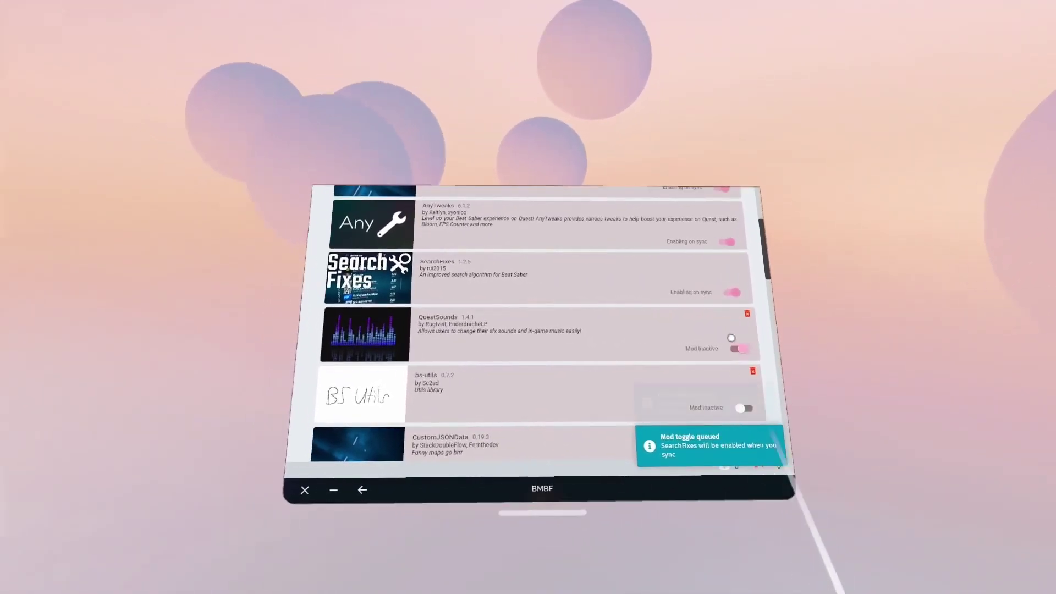
{"action": "scroll", "coordinate": [731, 337], "scroll_direction": "down", "scroll_amount": 4}
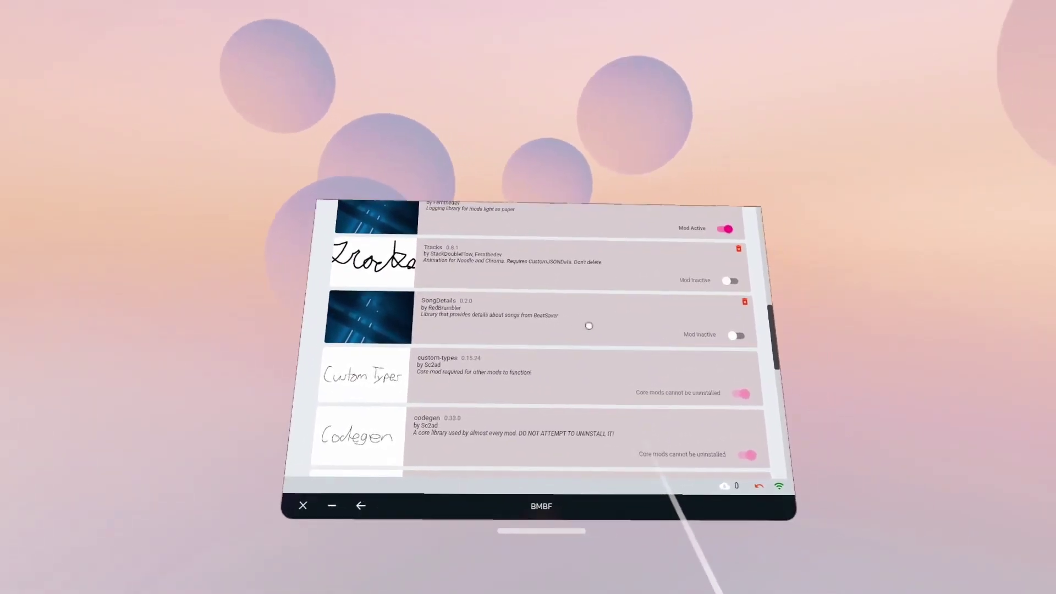
{"action": "scroll", "coordinate": [544, 335], "scroll_direction": "down", "scroll_amount": 5}
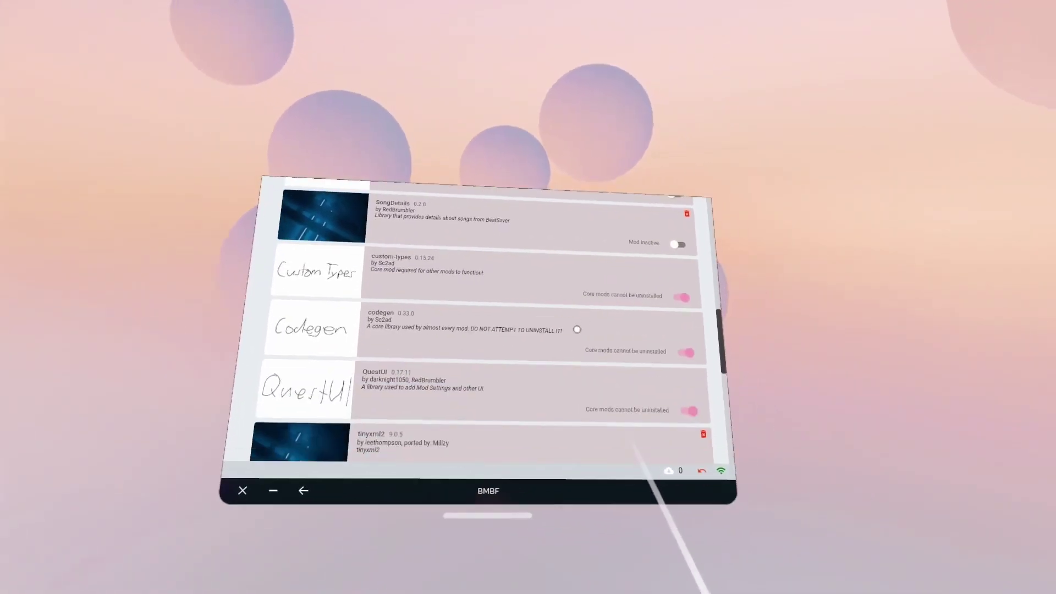
{"action": "scroll", "coordinate": [565, 337], "scroll_direction": "up", "scroll_amount": 15}
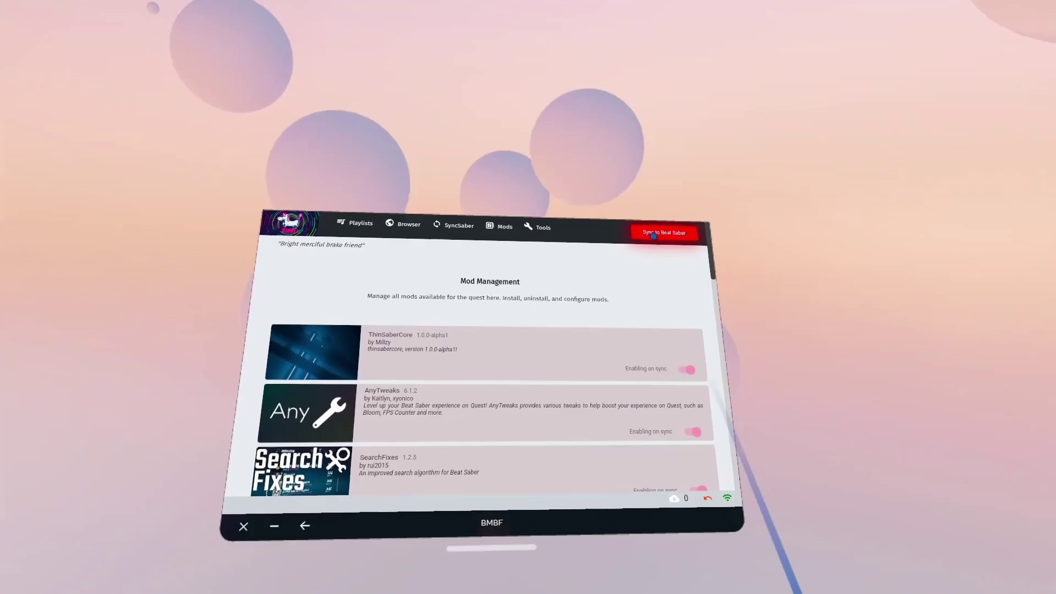
{"action": "left_click", "coordinate": [734, 202]}
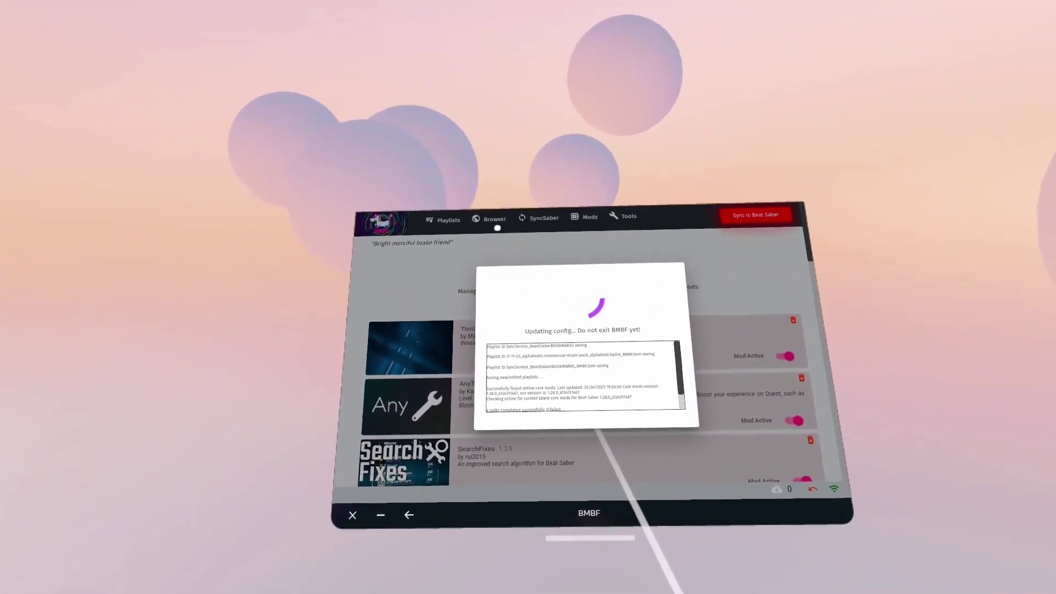
{"action": "left_click", "coordinate": [492, 220]}
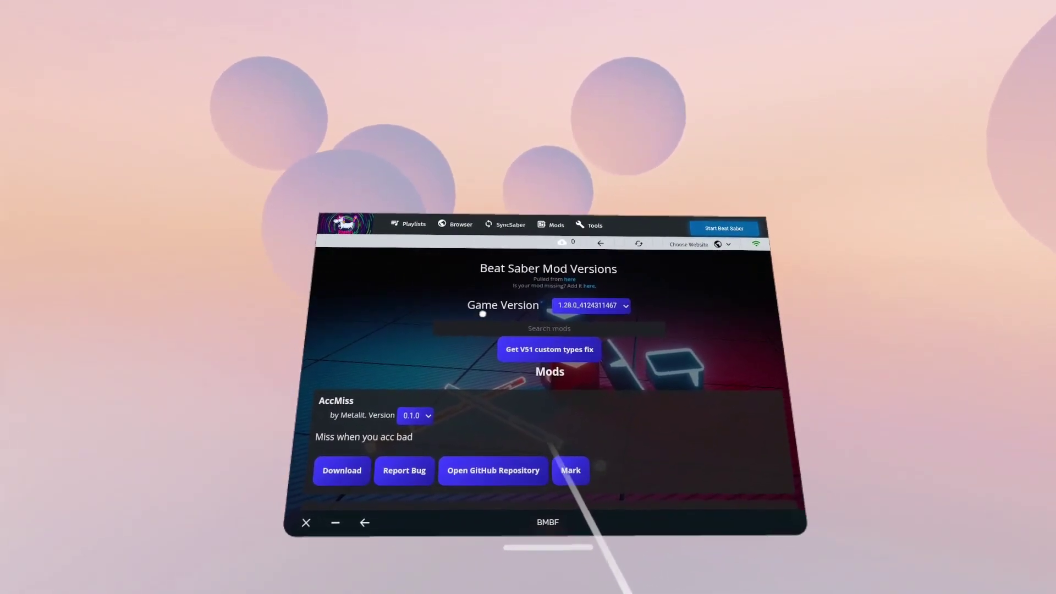
{"action": "scroll", "coordinate": [673, 345], "scroll_direction": "down", "scroll_amount": 3}
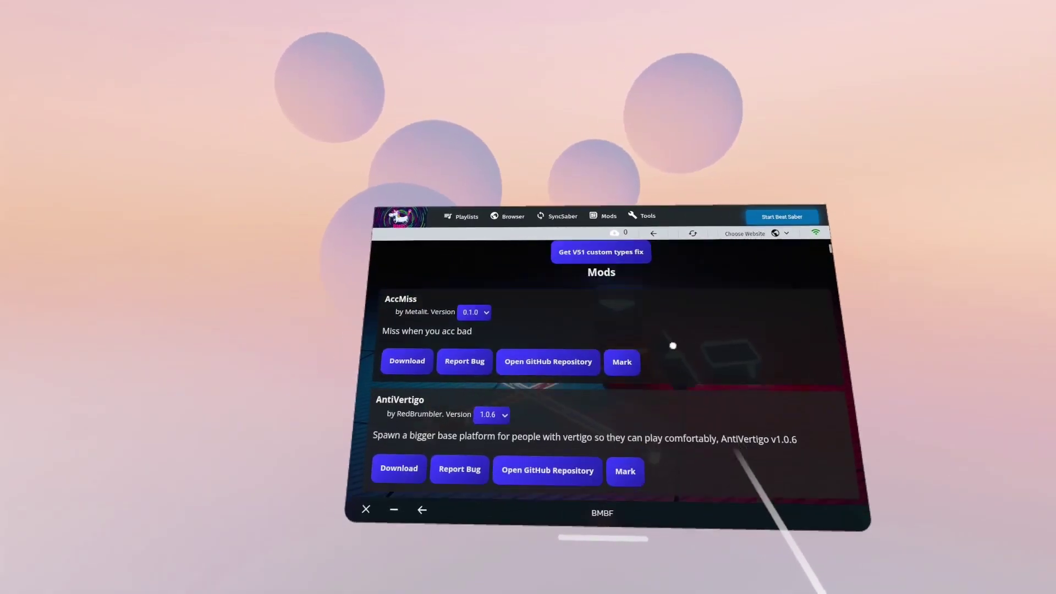
{"action": "scroll", "coordinate": [673, 346], "scroll_direction": "down", "scroll_amount": 5}
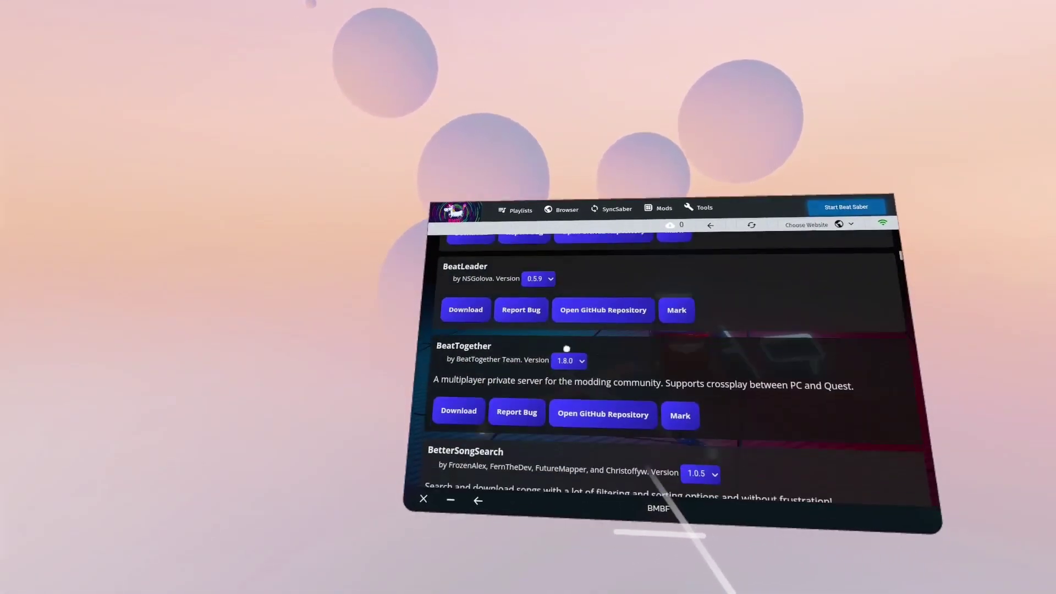
{"action": "scroll", "coordinate": [570, 352], "scroll_direction": "down", "scroll_amount": 5}
{"action": "scroll", "coordinate": [598, 357], "scroll_direction": "down", "scroll_amount": 8}
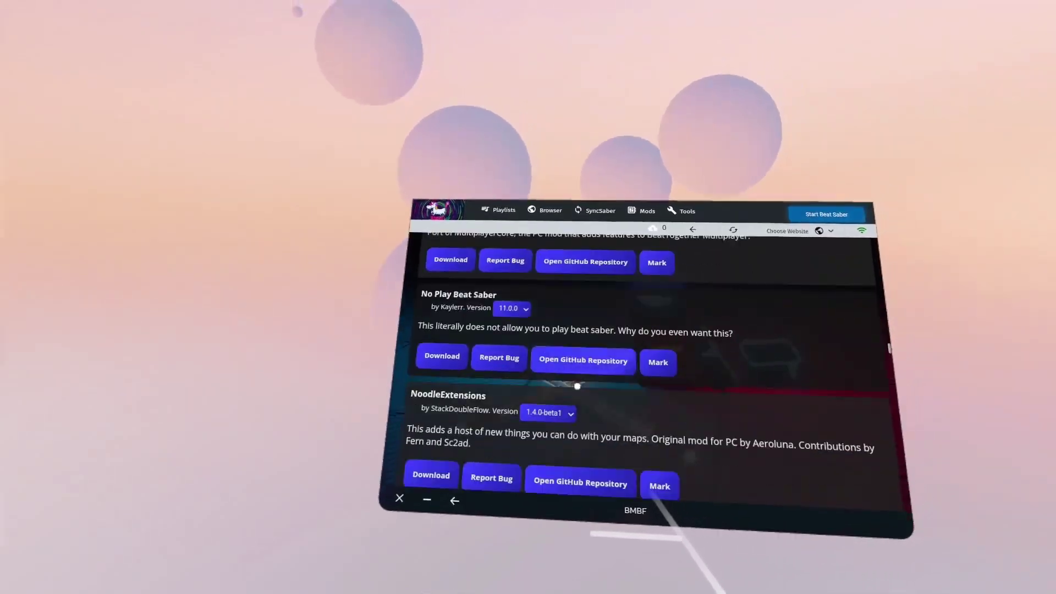
{"action": "scroll", "coordinate": [583, 382], "scroll_direction": "down", "scroll_amount": 10}
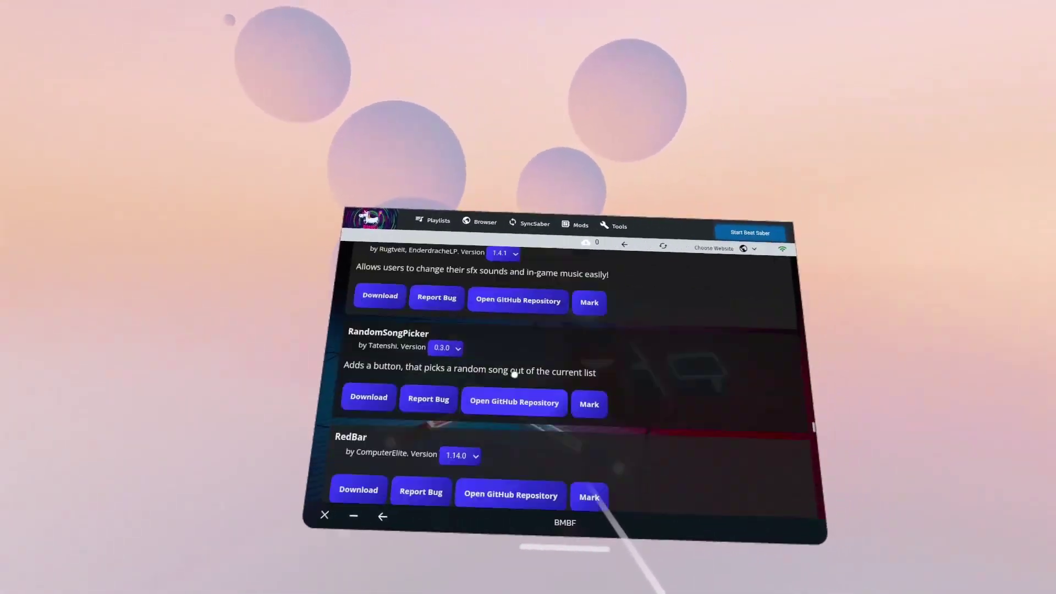
{"action": "scroll", "coordinate": [514, 374], "scroll_direction": "up", "scroll_amount": 5}
{"action": "scroll", "coordinate": [500, 317], "scroll_direction": "up", "scroll_amount": 5}
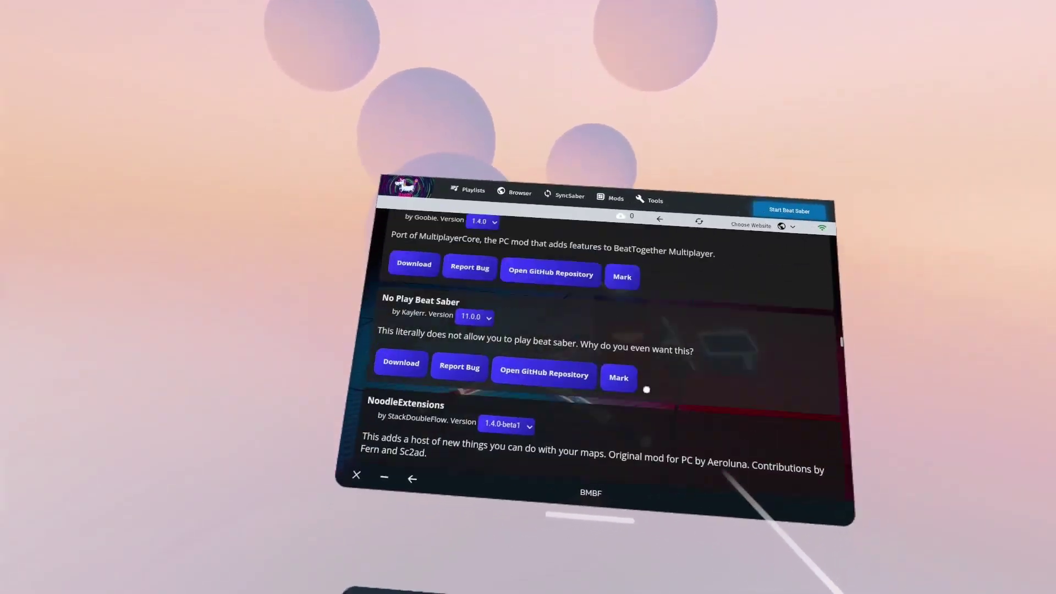
{"action": "scroll", "coordinate": [640, 392], "scroll_direction": "up", "scroll_amount": 3}
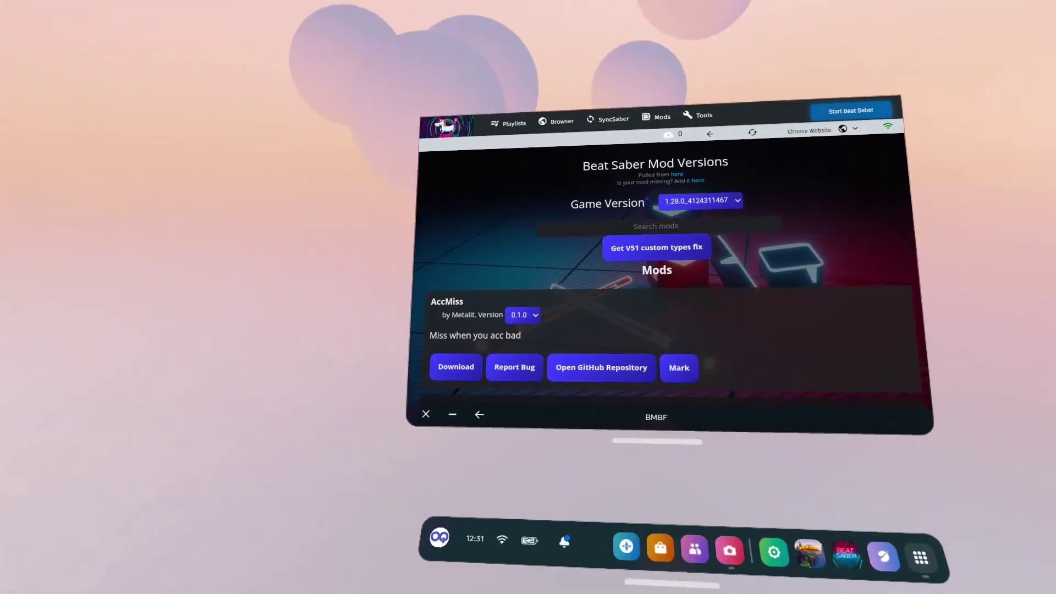
Step: Switch from BMBF to Beat Saber and choose to keep the external playlist changes
{"action": "left_click", "coordinate": [425, 414]}
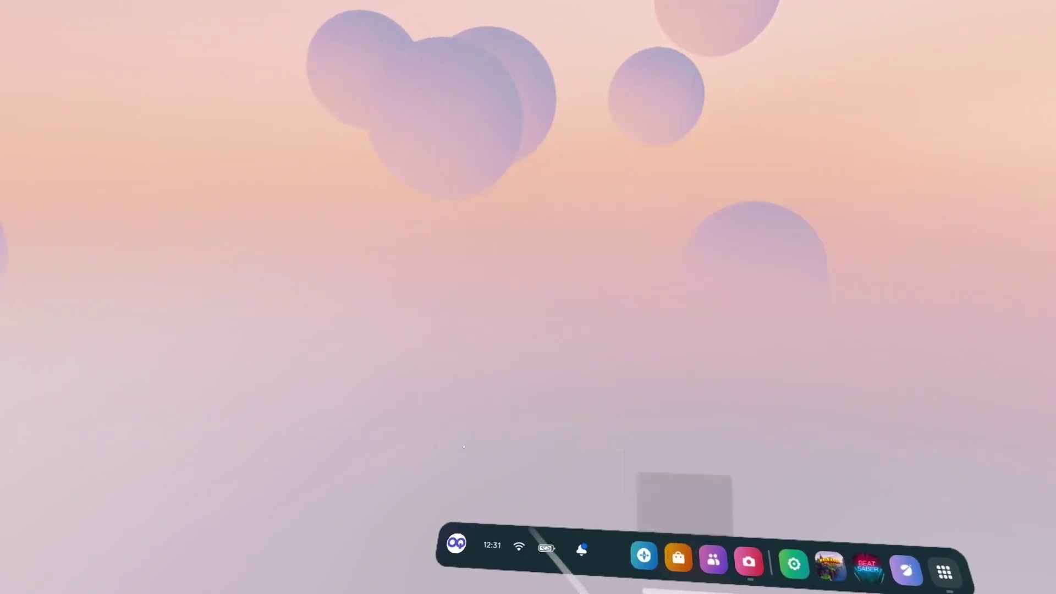
{"action": "left_click", "coordinate": [630, 515]}
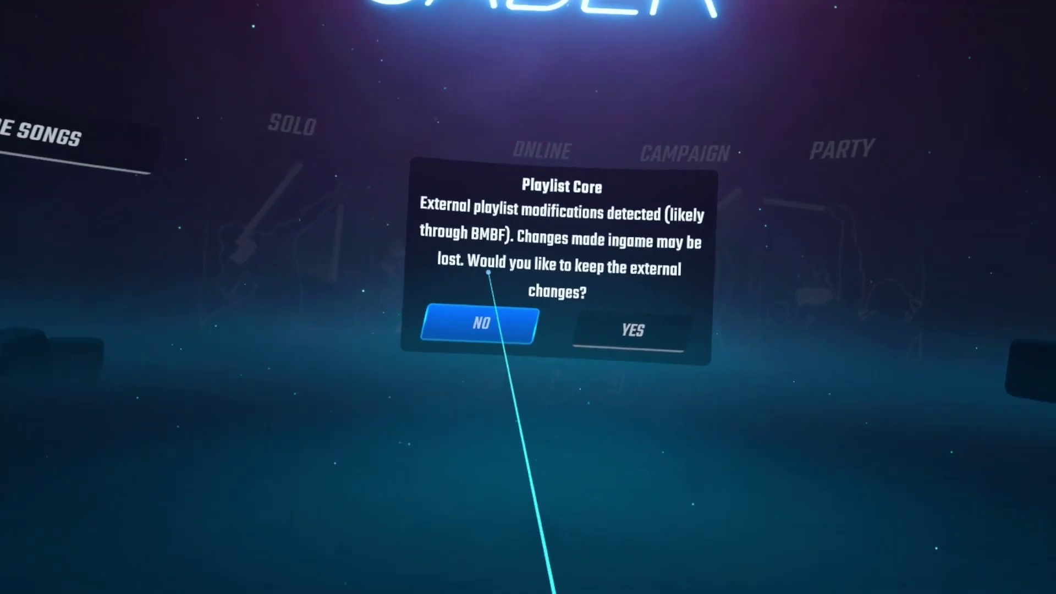
{"action": "left_click", "coordinate": [607, 325]}
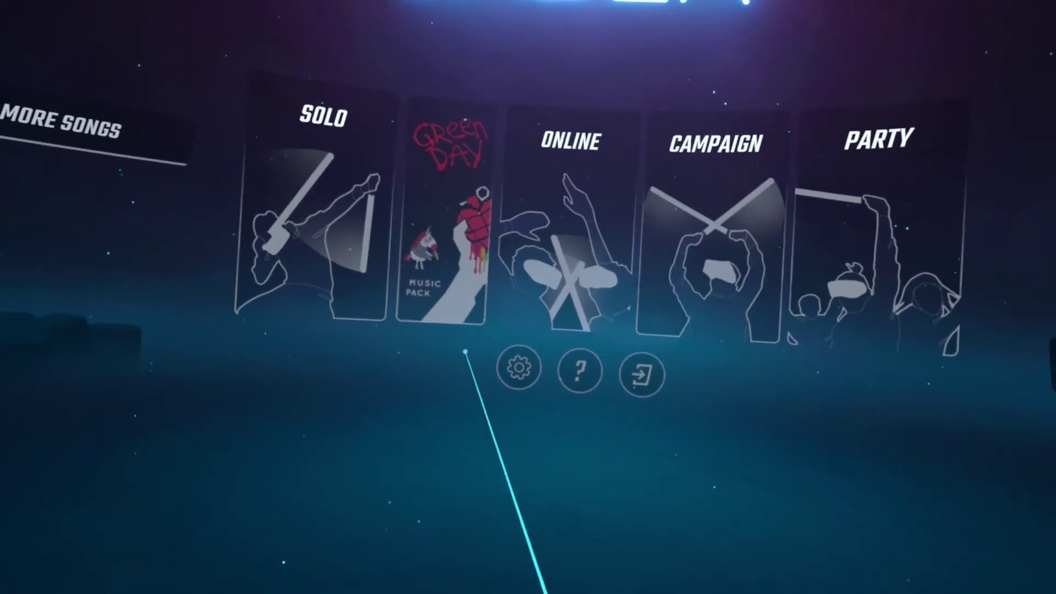
Step: Open the game's mod settings and show the mods listed under QuestUI
{"action": "left_click", "coordinate": [523, 359]}
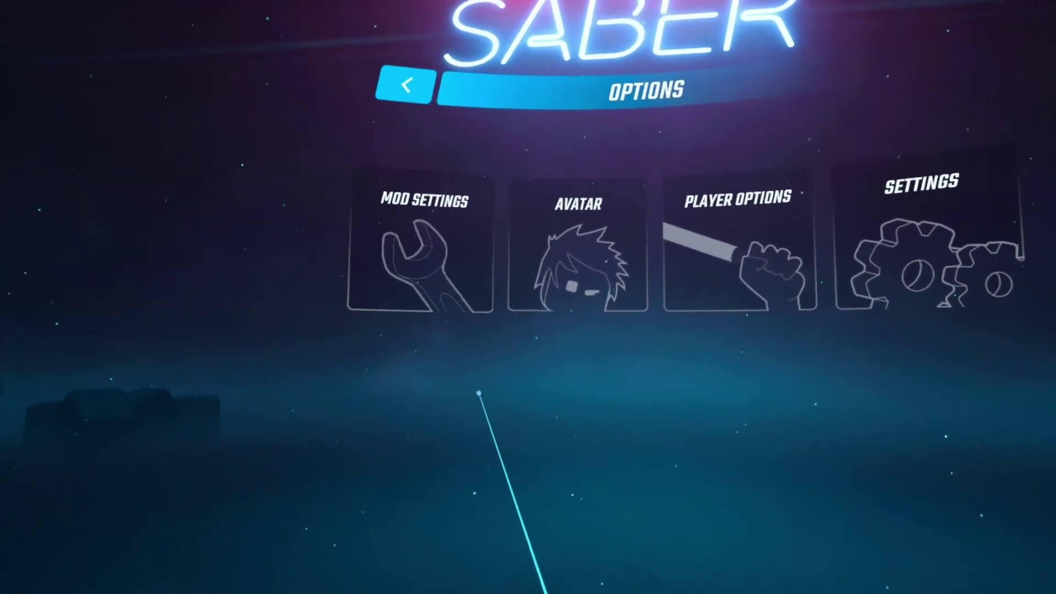
{"action": "left_click", "coordinate": [434, 286]}
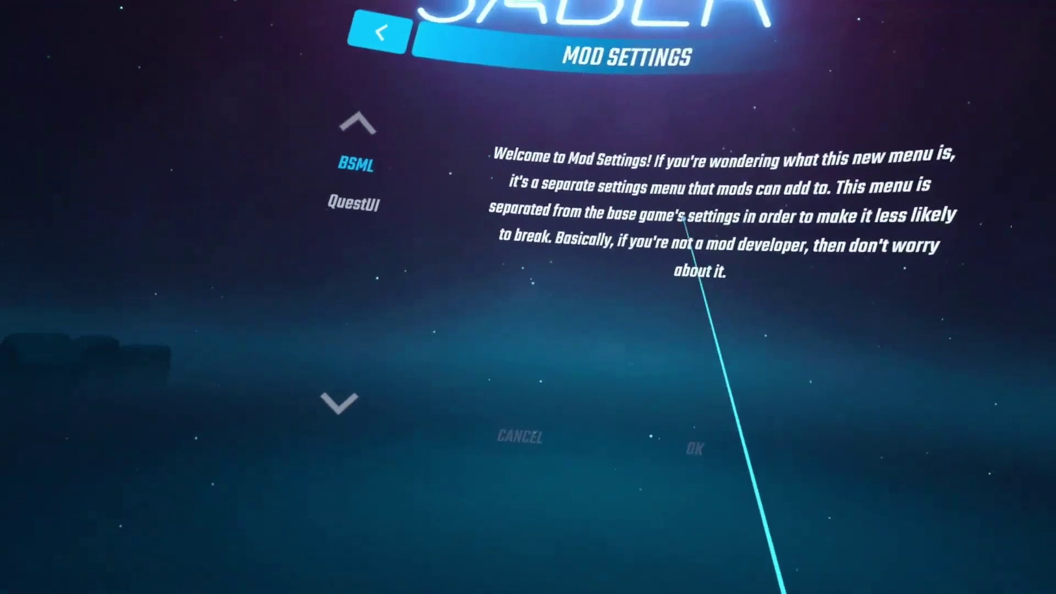
{"action": "left_click", "coordinate": [466, 210]}
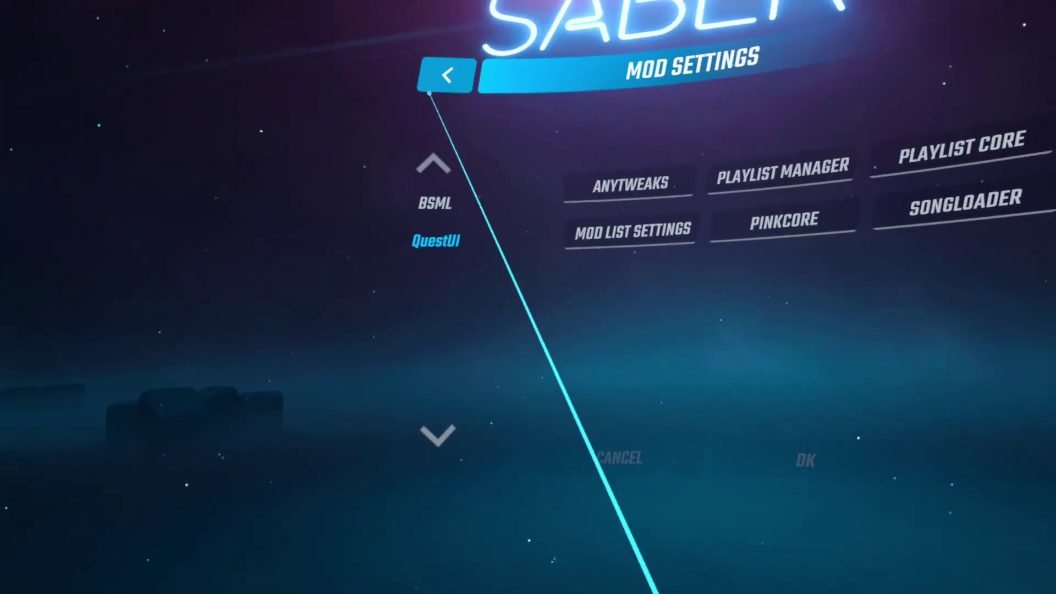
Step: Leave the game's mod settings
{"action": "left_click", "coordinate": [440, 75]}
{"action": "left_click", "coordinate": [435, 83]}
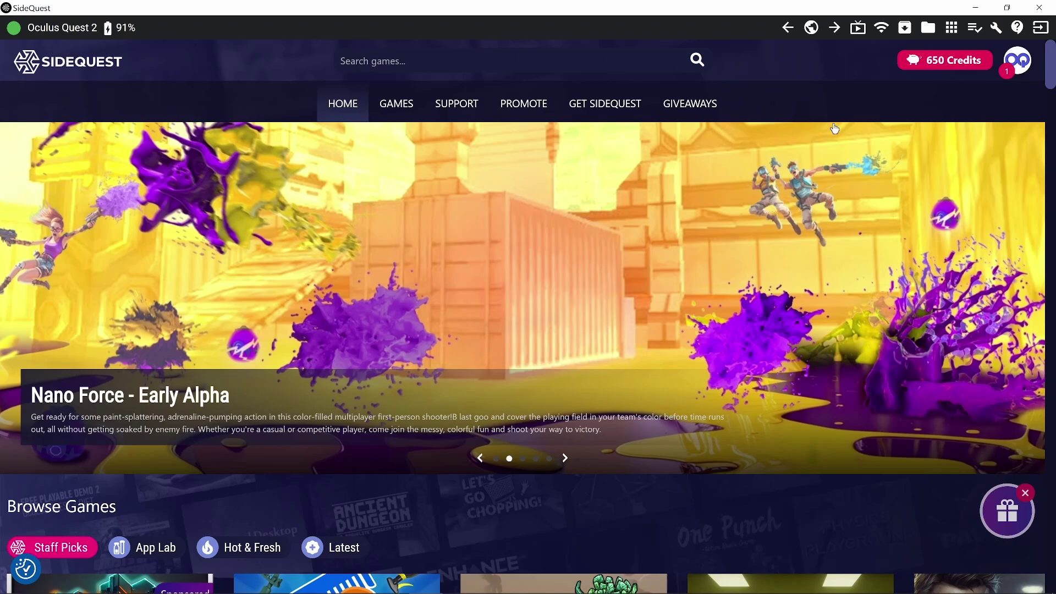
Step: Switch to SideQuest and open the headset folder sdcard/Android/data/com.beatgames.beatsaber/files in the file manager
{"action": "left_click", "coordinate": [928, 28]}
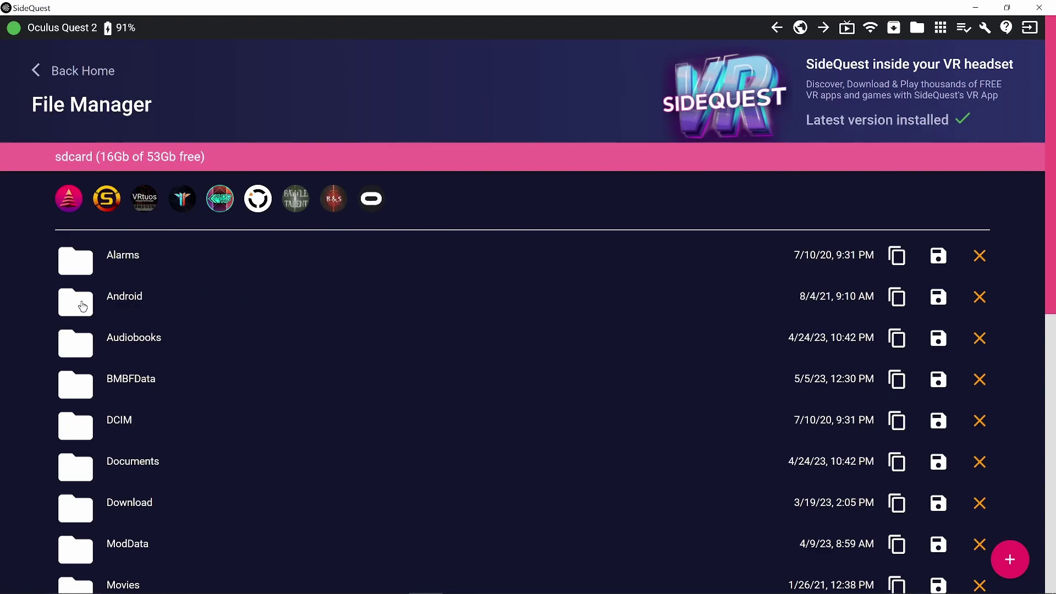
{"action": "left_click", "coordinate": [83, 275]}
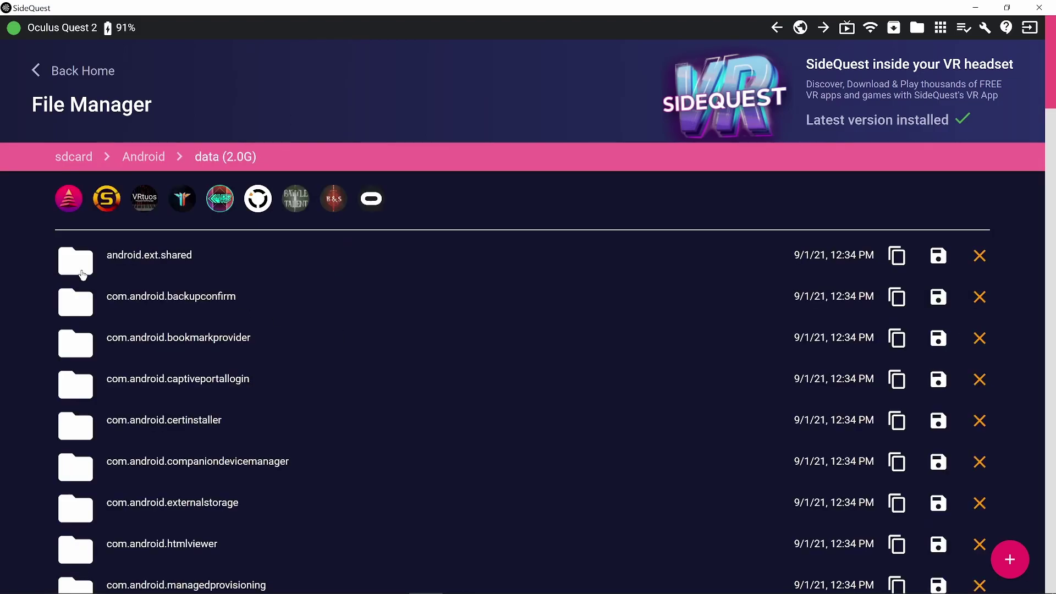
{"action": "scroll", "coordinate": [114, 459], "scroll_direction": "down", "scroll_amount": 10}
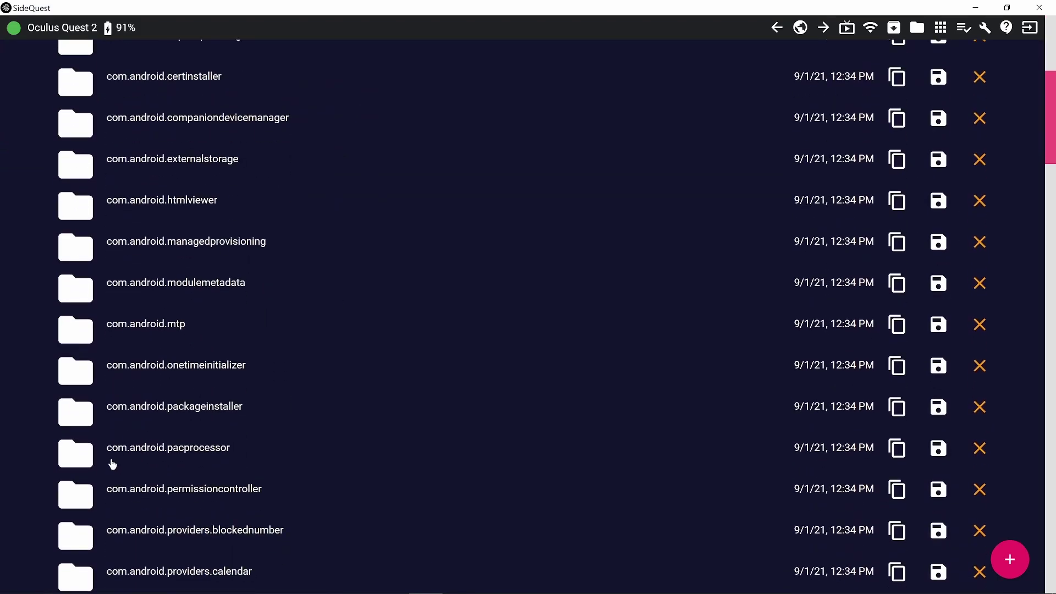
{"action": "scroll", "coordinate": [114, 462], "scroll_direction": "down", "scroll_amount": 6}
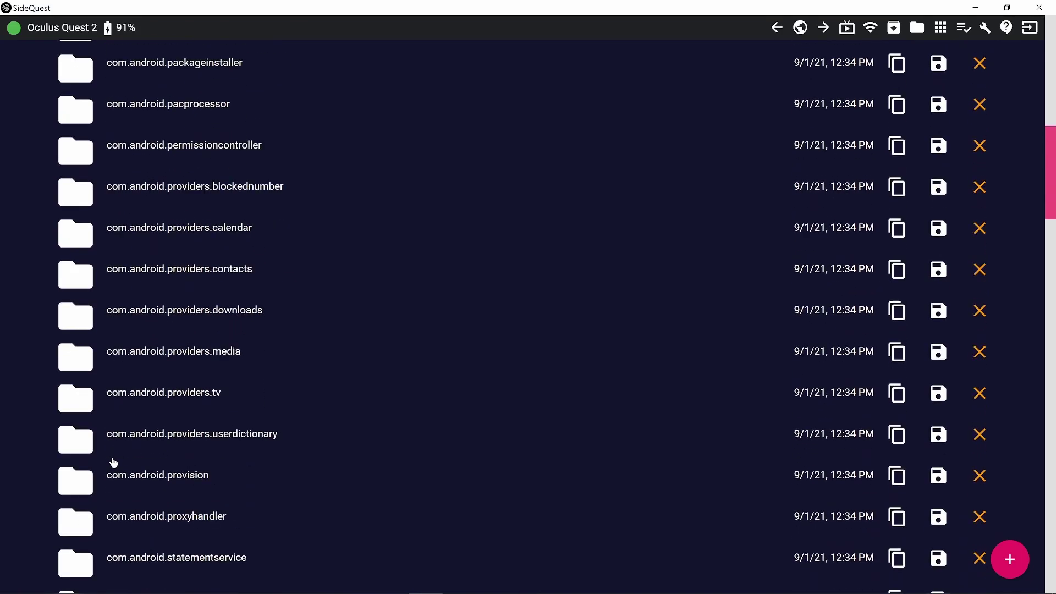
{"action": "scroll", "coordinate": [114, 462], "scroll_direction": "down", "scroll_amount": 3}
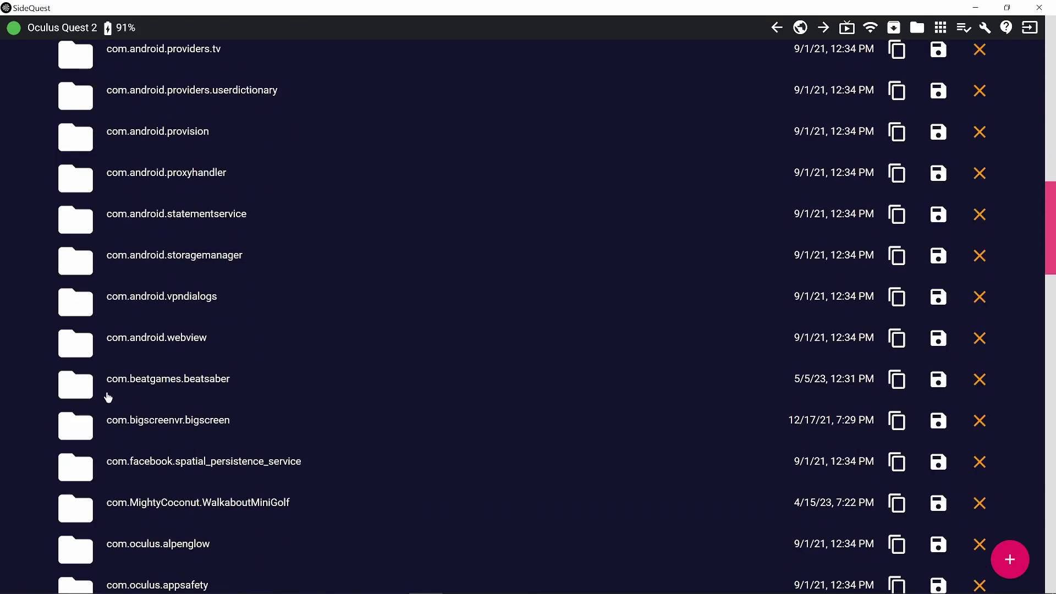
{"action": "left_click", "coordinate": [87, 390]}
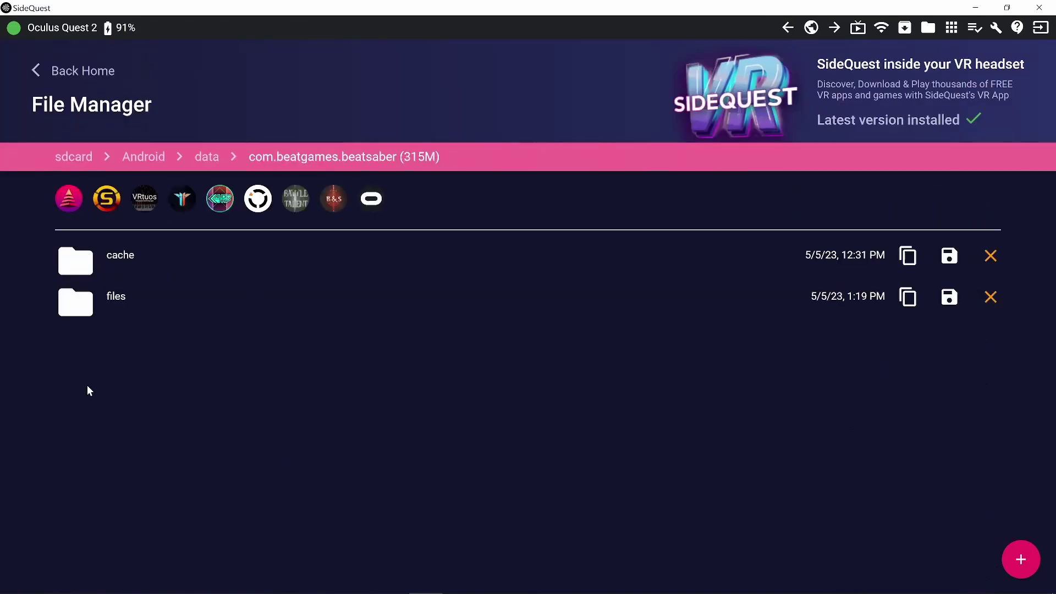
{"action": "left_click", "coordinate": [86, 312]}
{"action": "scroll", "coordinate": [394, 384], "scroll_direction": "down", "scroll_amount": 3}
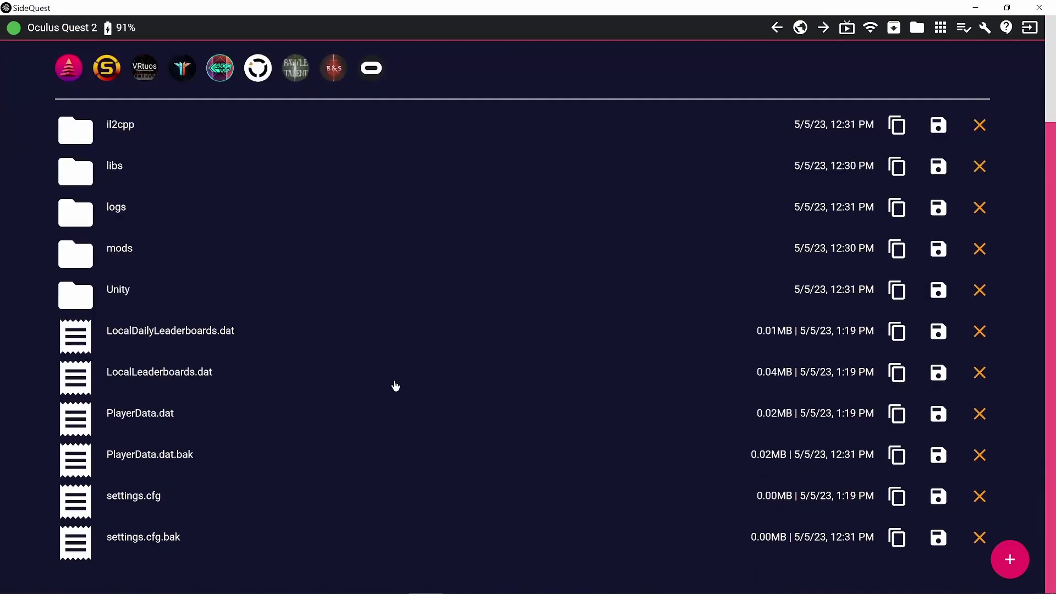
{"action": "scroll", "coordinate": [225, 259], "scroll_direction": "up", "scroll_amount": 3}
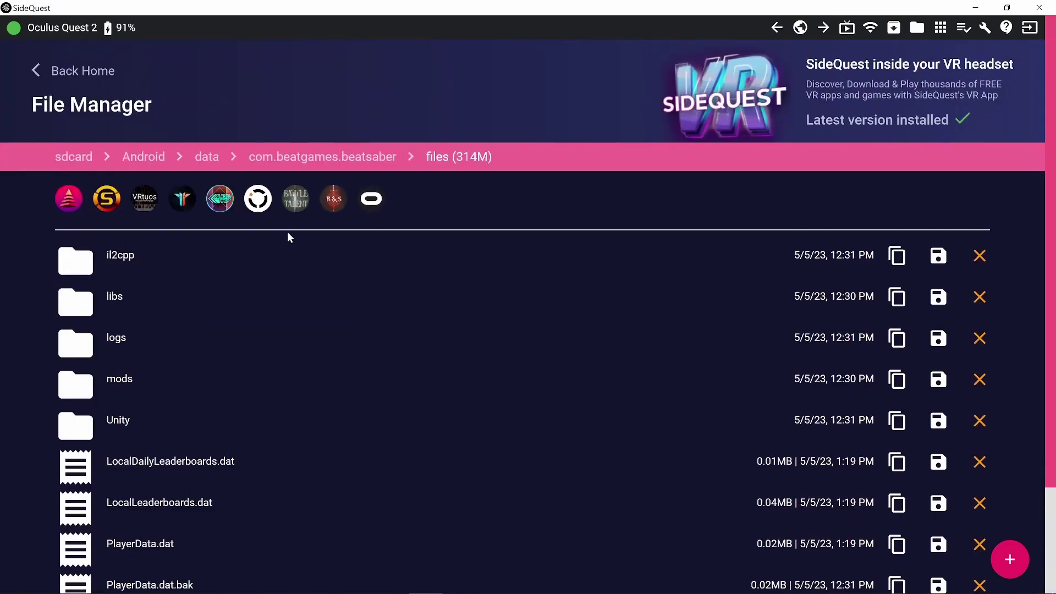
Step: Copy settings.cfg, PlayerData.dat, LocalLeaderboards.dat and LocalDailyLeaderboards.dat from the PC's Downloads folder into the headset's Beat Saber files folder
{"action": "left_click", "coordinate": [528, 583]}
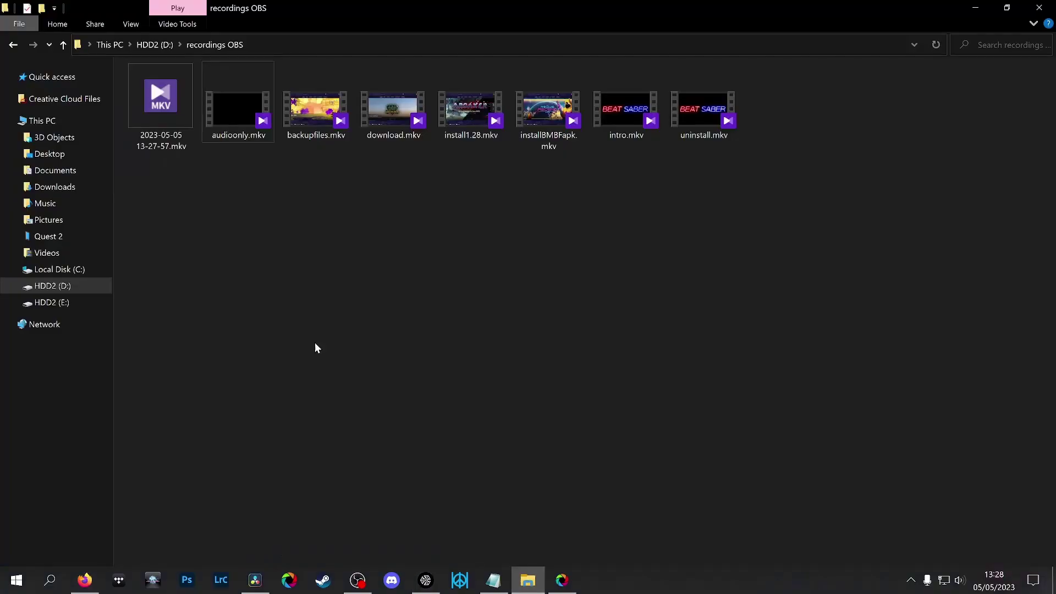
{"action": "left_click", "coordinate": [58, 187]}
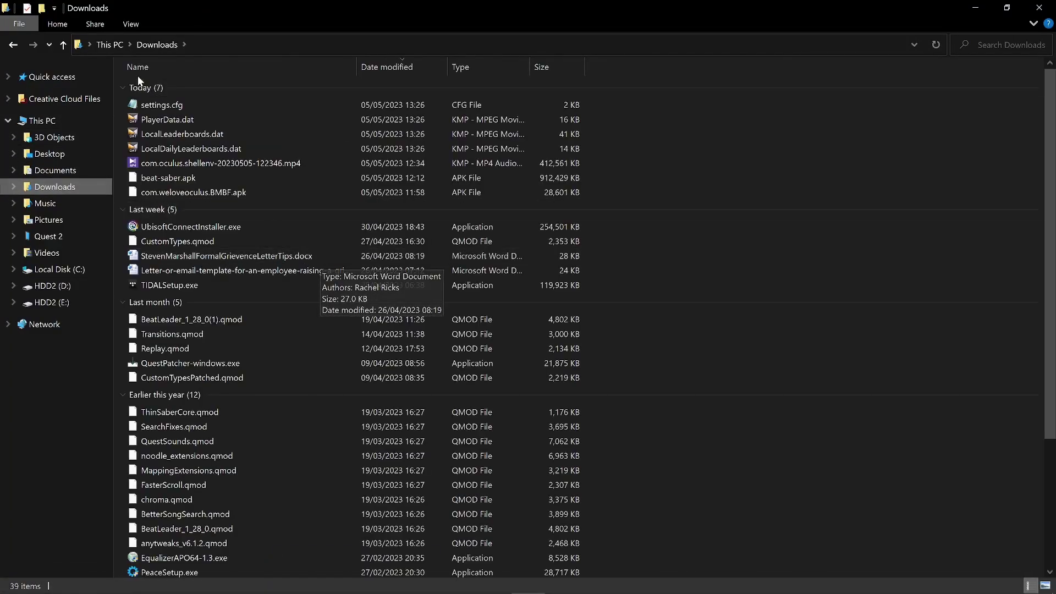
{"action": "left_click_drag", "start_coordinate": [537, 11], "coordinate": [799, 222]}
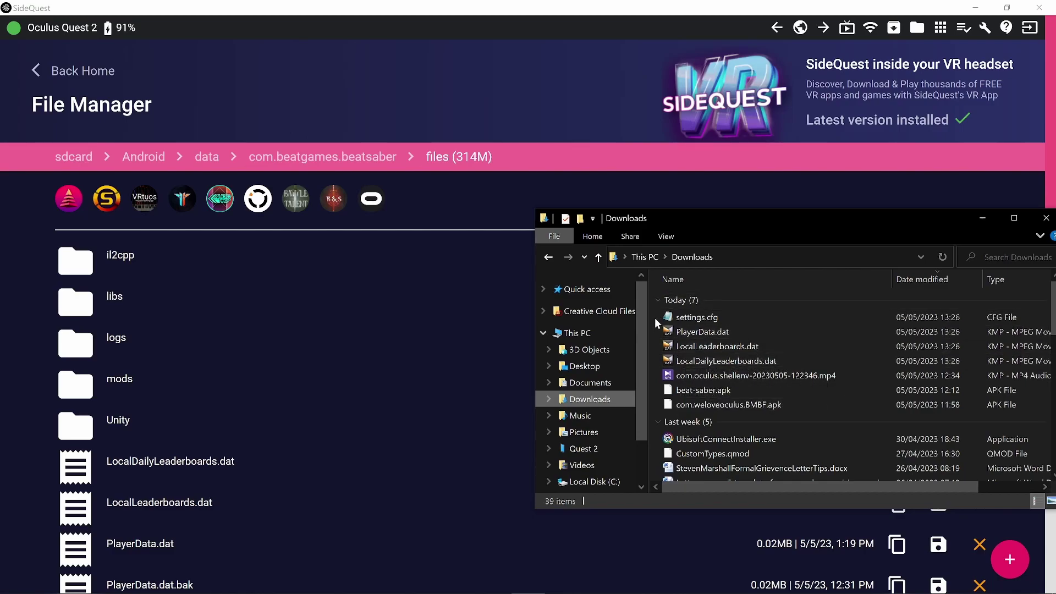
{"action": "left_click_drag", "start_coordinate": [656, 313], "coordinate": [724, 361]}
{"action": "left_click_drag", "start_coordinate": [706, 317], "coordinate": [132, 88]}
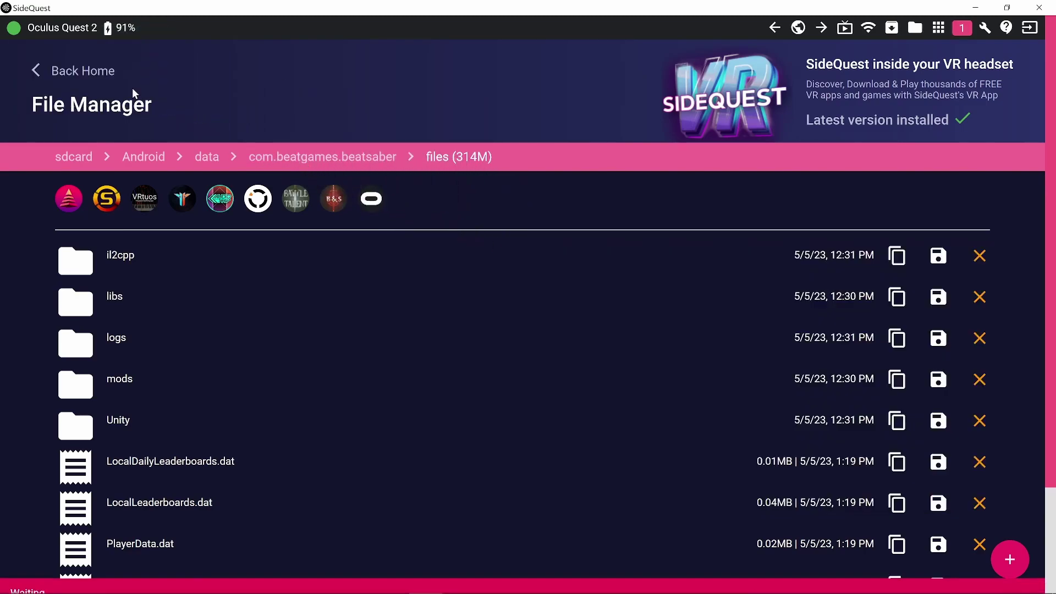
{"action": "scroll", "coordinate": [257, 292], "scroll_direction": "down", "scroll_amount": 3}
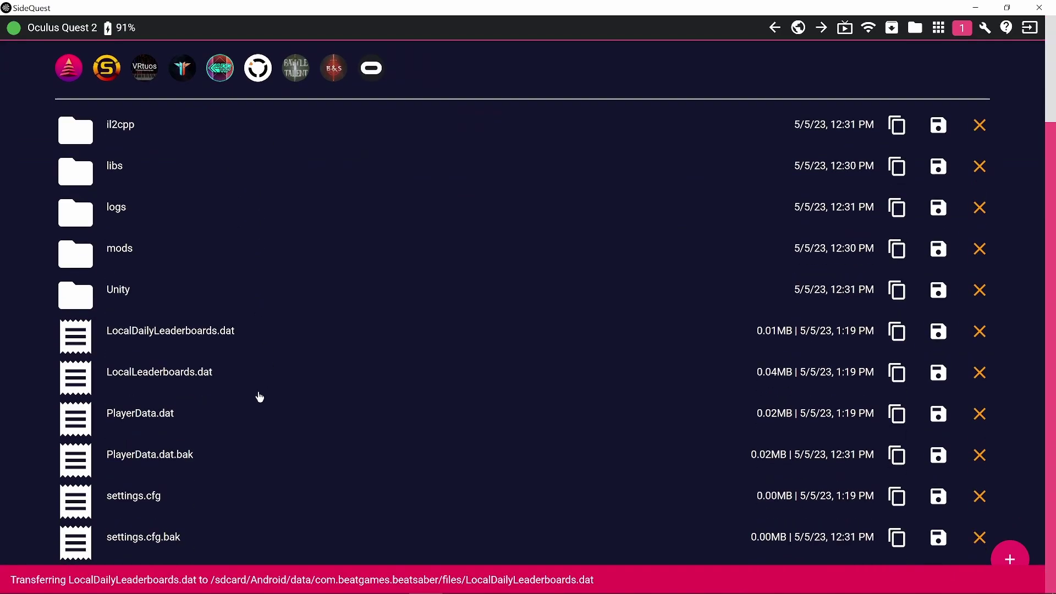